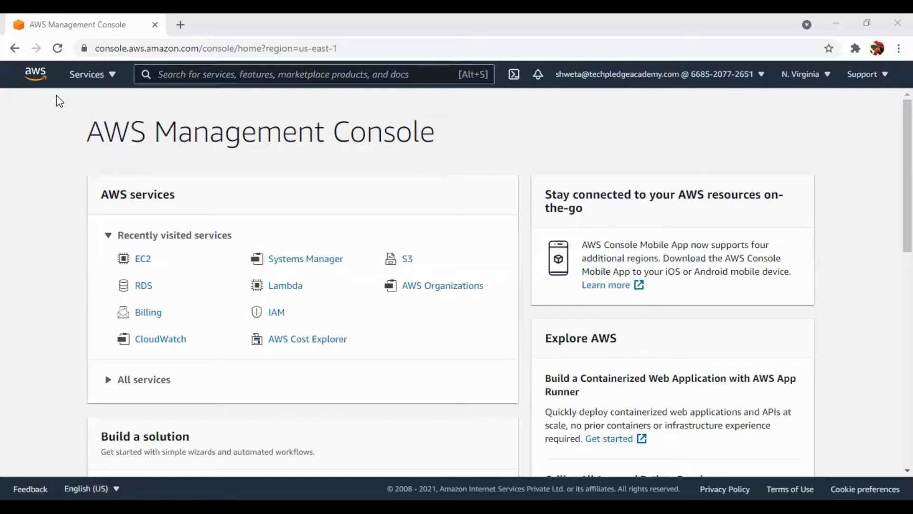
Open the details of the rdssec security group in the EC2 service.
{"action": "left_click", "coordinate": [139, 268]}
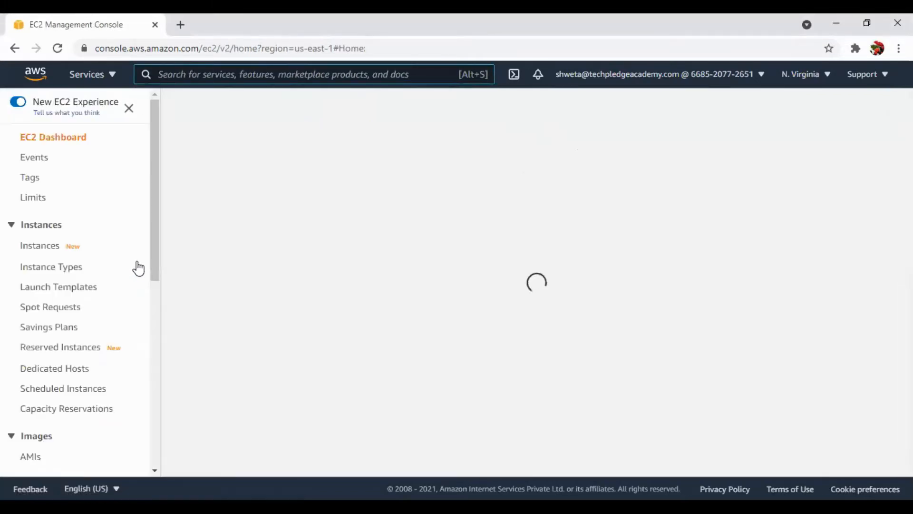
{"action": "scroll", "coordinate": [137, 267], "scroll_direction": "down", "scroll_amount": 8}
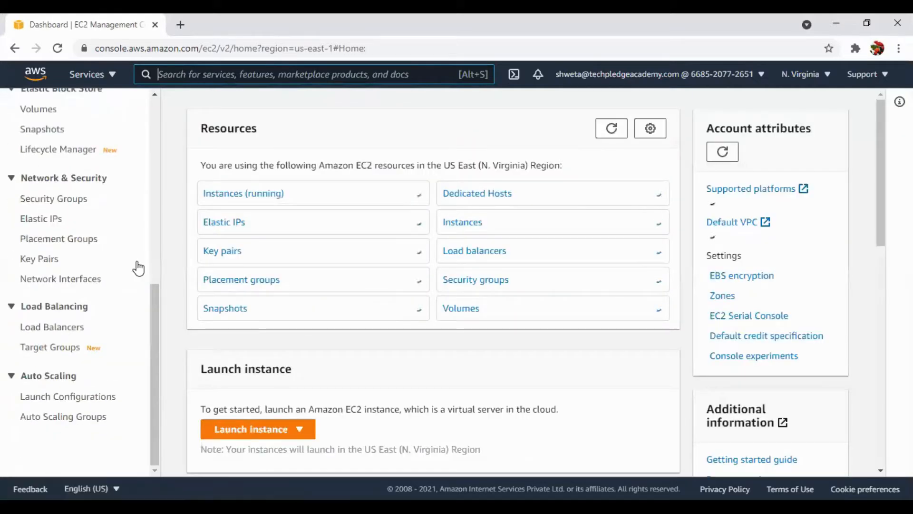
{"action": "left_click", "coordinate": [74, 202]}
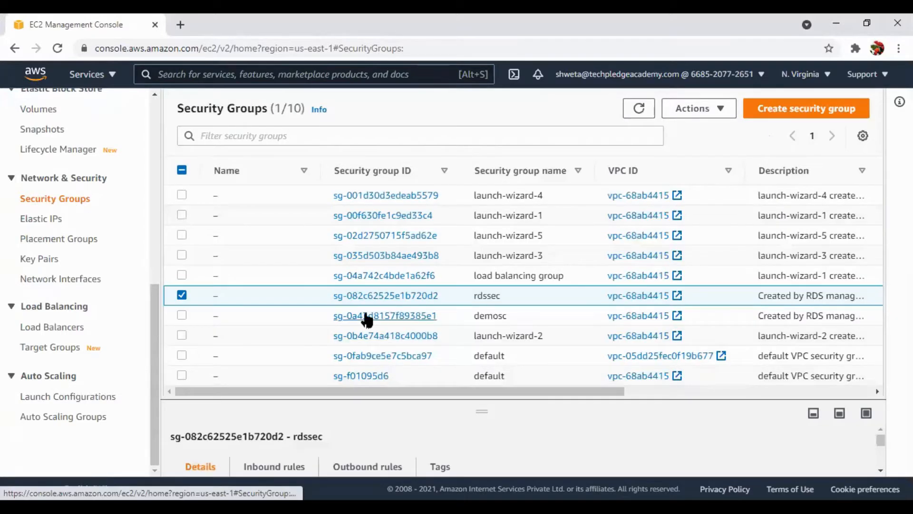
{"action": "left_click", "coordinate": [411, 296]}
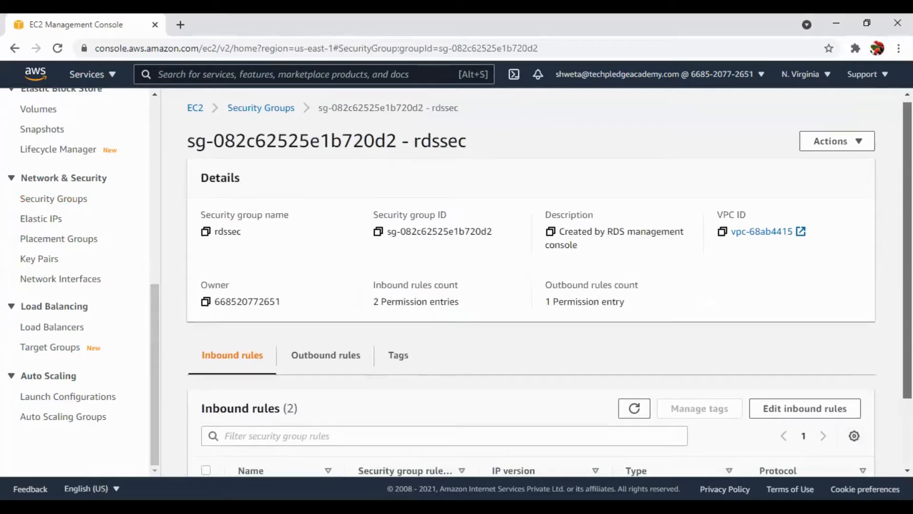
Review the inbound and outbound rules of the rdssec security group, including type, protocol, port range and source.
{"action": "scroll", "coordinate": [549, 283], "scroll_direction": "down", "scroll_amount": 2}
{"action": "scroll", "coordinate": [549, 283], "scroll_direction": "down", "scroll_amount": 1}
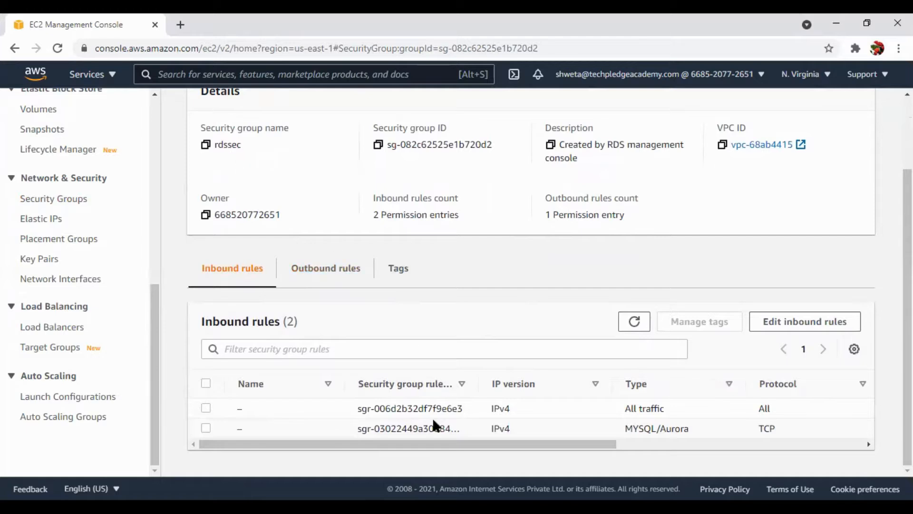
{"action": "left_click_drag", "start_coordinate": [412, 445], "coordinate": [591, 453]}
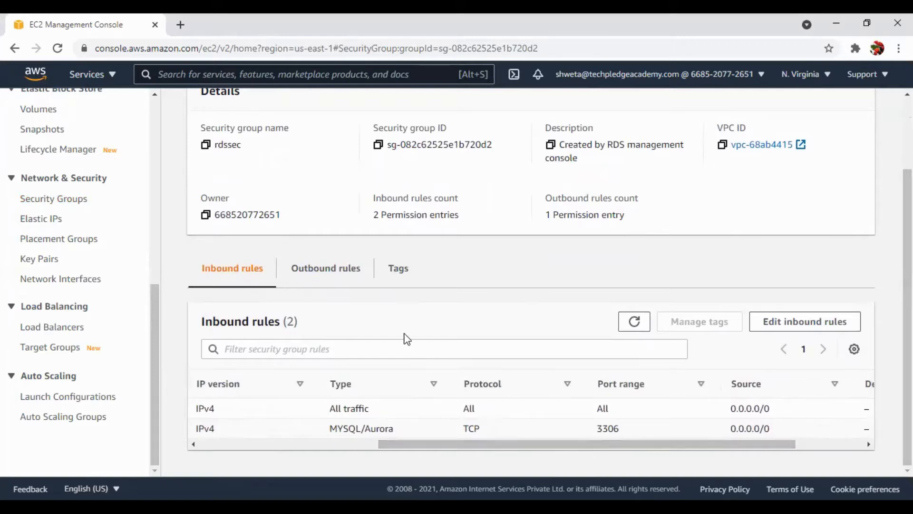
{"action": "left_click", "coordinate": [340, 269]}
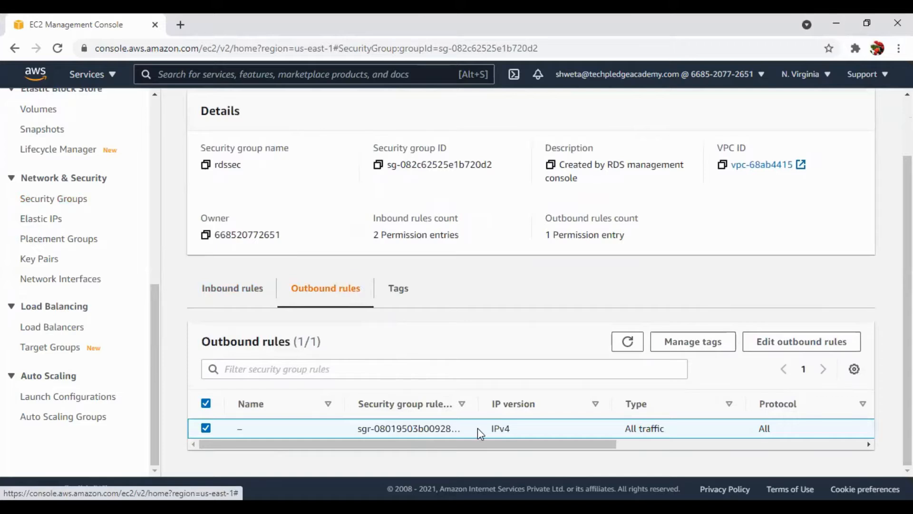
{"action": "left_click_drag", "start_coordinate": [473, 444], "coordinate": [541, 432]}
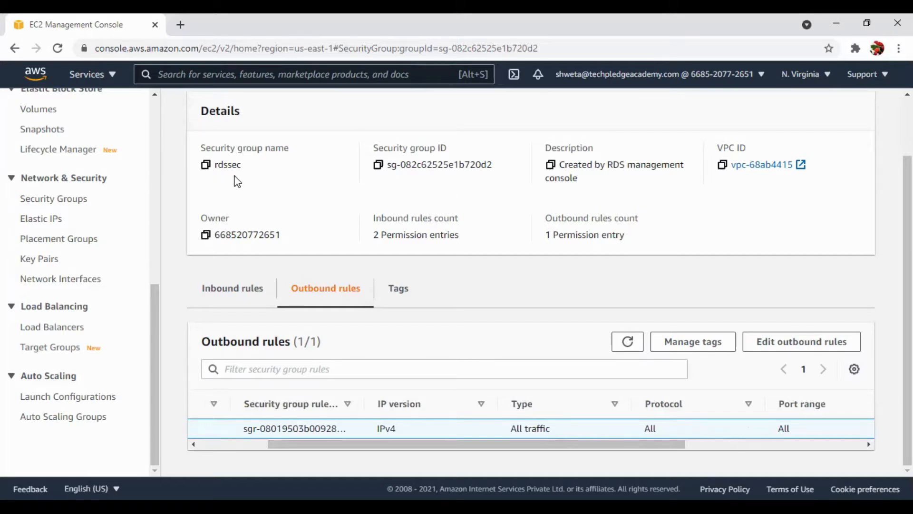
{"action": "scroll", "coordinate": [235, 180], "scroll_direction": "up", "scroll_amount": 1}
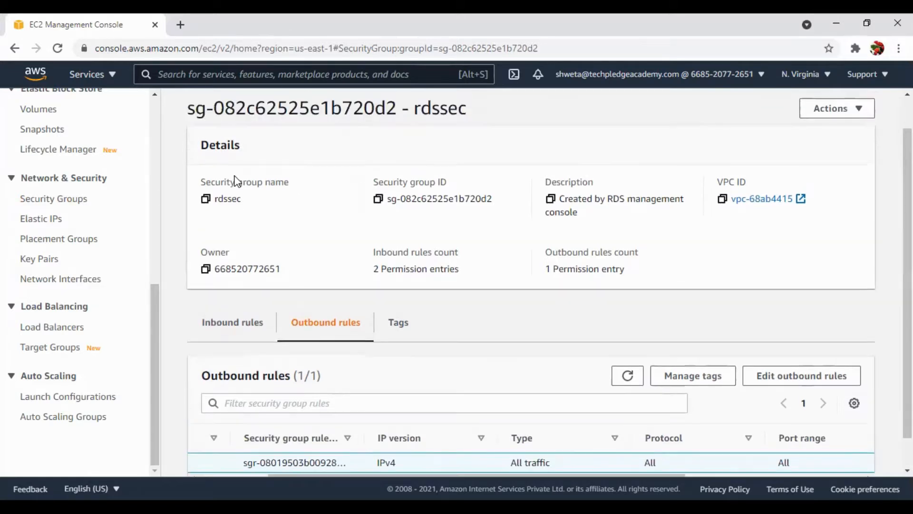
Go to the RDS service and start creating a new database from its dashboard.
{"action": "left_click", "coordinate": [114, 77]}
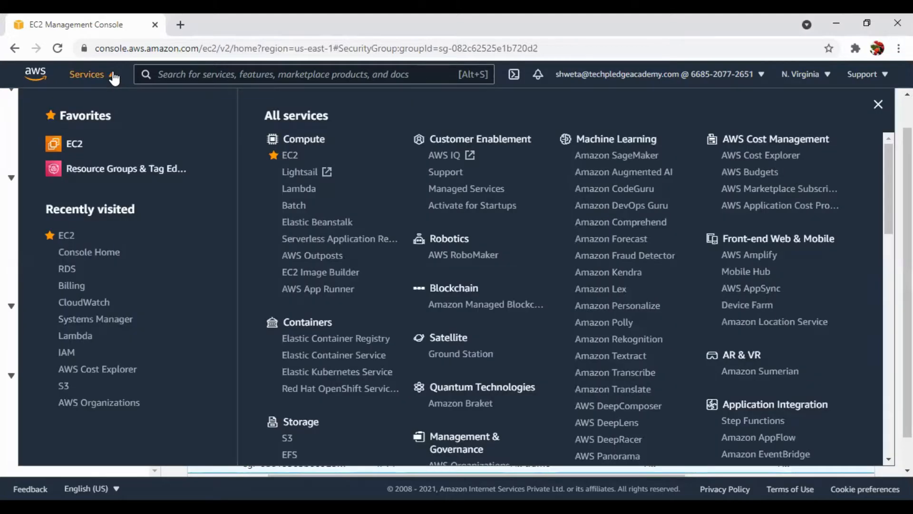
{"action": "scroll", "coordinate": [267, 284], "scroll_direction": "down", "scroll_amount": 4}
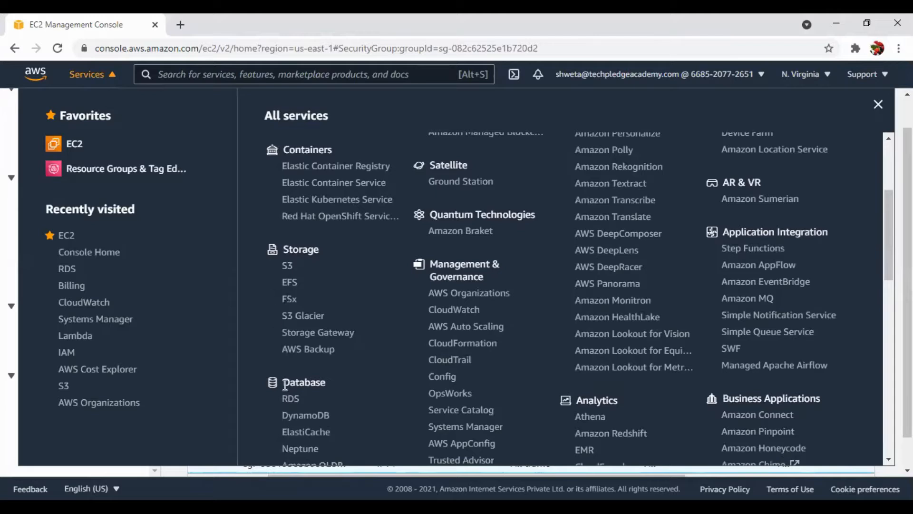
{"action": "left_click", "coordinate": [293, 401]}
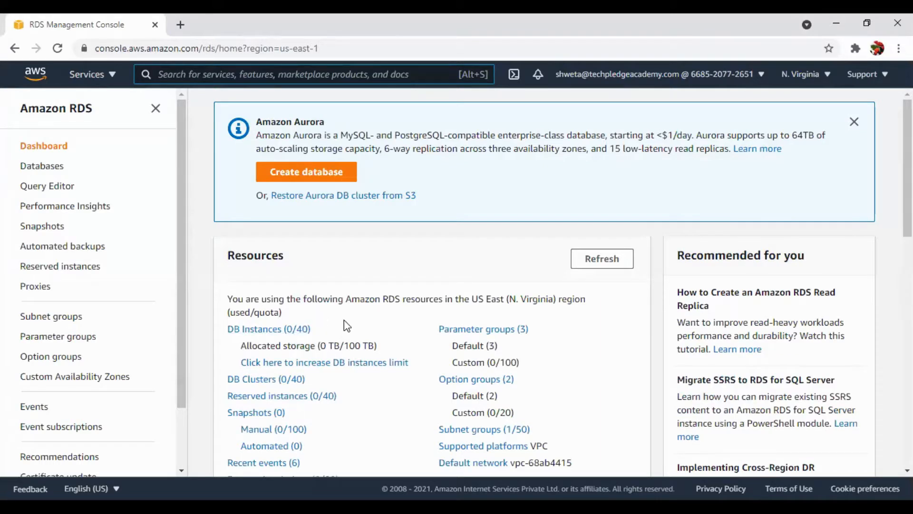
{"action": "scroll", "coordinate": [324, 313], "scroll_direction": "down", "scroll_amount": 2}
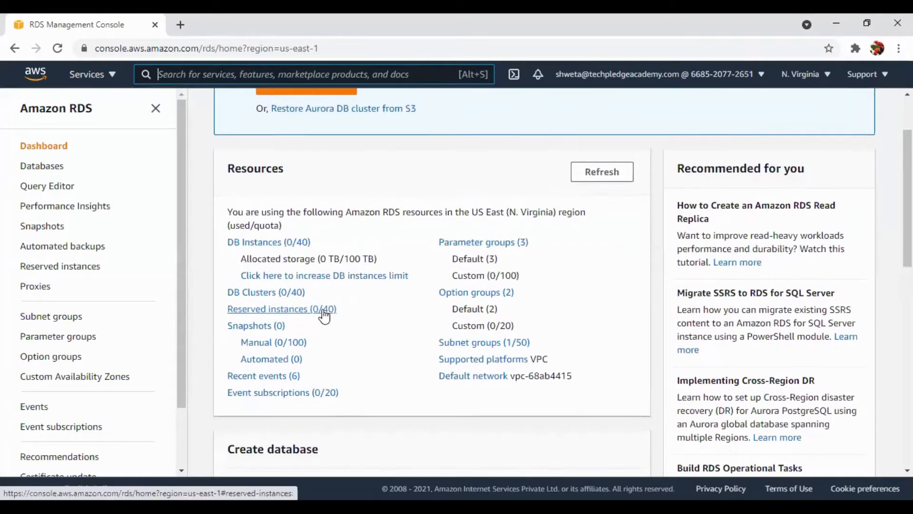
{"action": "scroll", "coordinate": [324, 314], "scroll_direction": "up", "scroll_amount": 1}
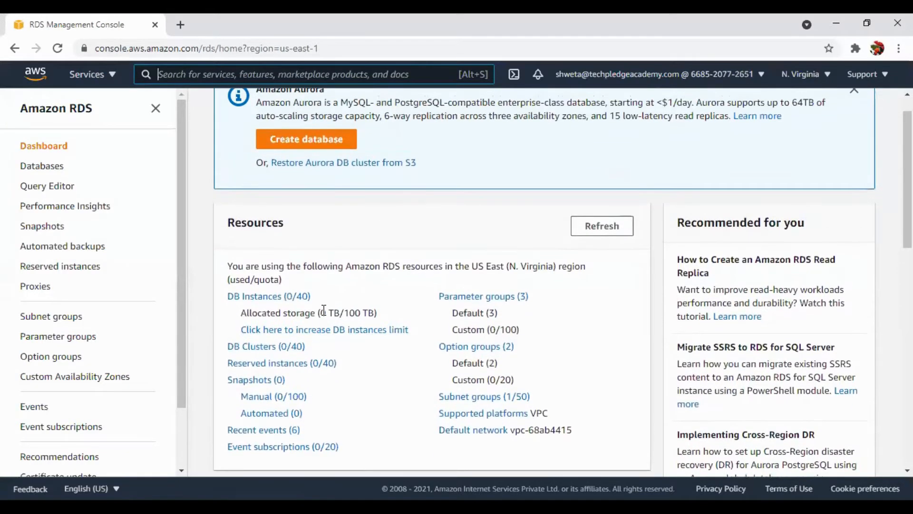
{"action": "left_click", "coordinate": [327, 147]}
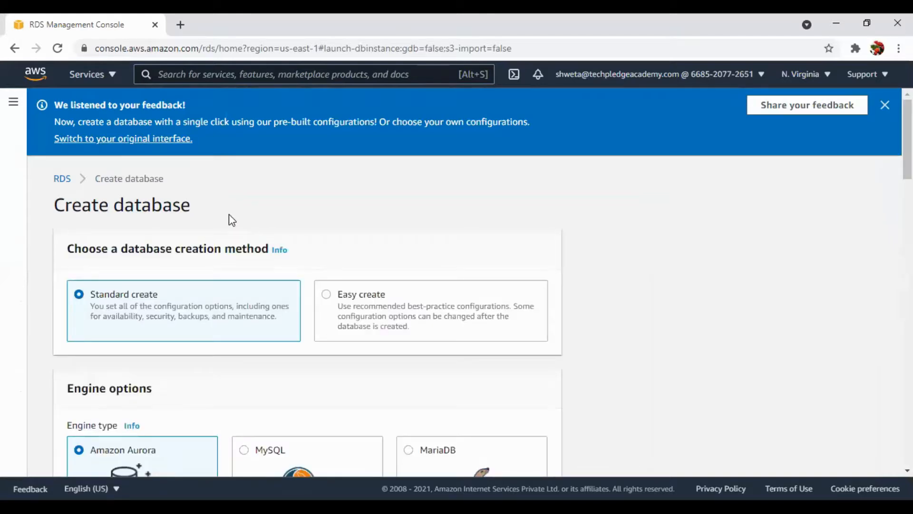
Select MySQL as the engine type for the new database, keeping the Standard create method.
{"action": "scroll", "coordinate": [232, 220], "scroll_direction": "down", "scroll_amount": 3}
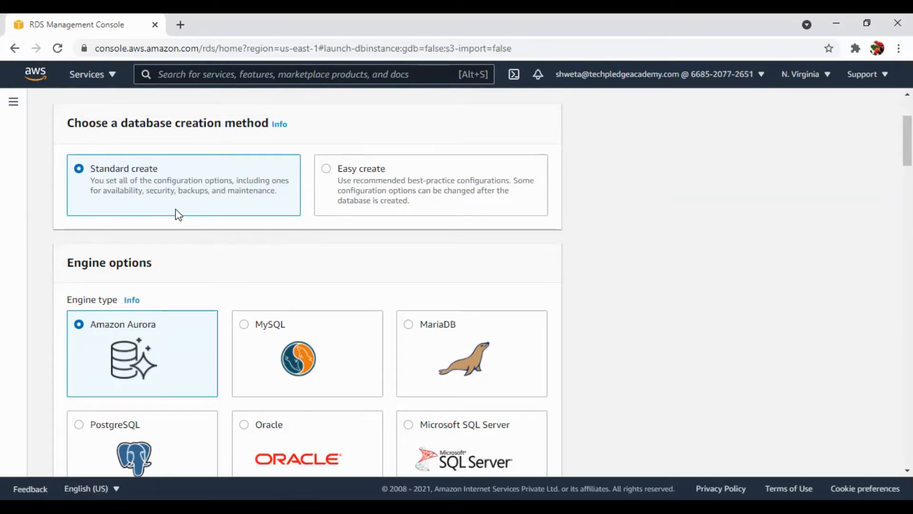
{"action": "scroll", "coordinate": [178, 215], "scroll_direction": "down", "scroll_amount": 3}
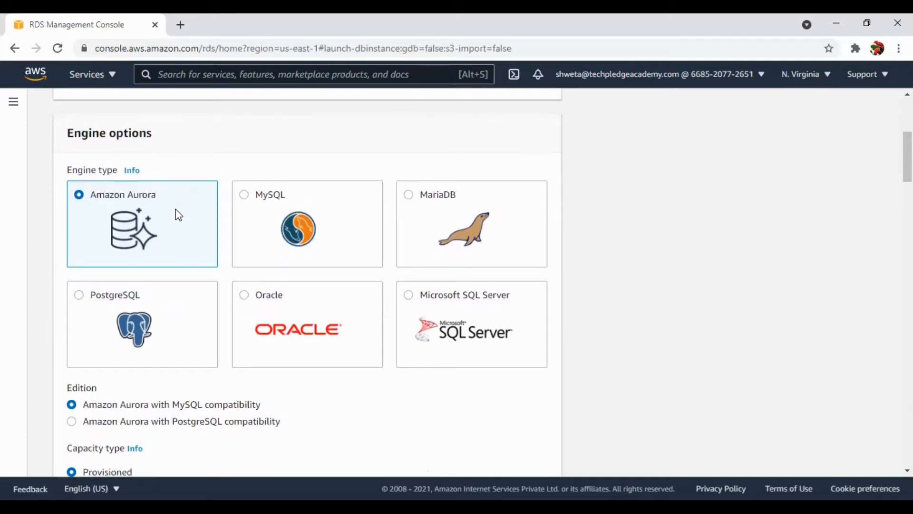
{"action": "left_click", "coordinate": [245, 195]}
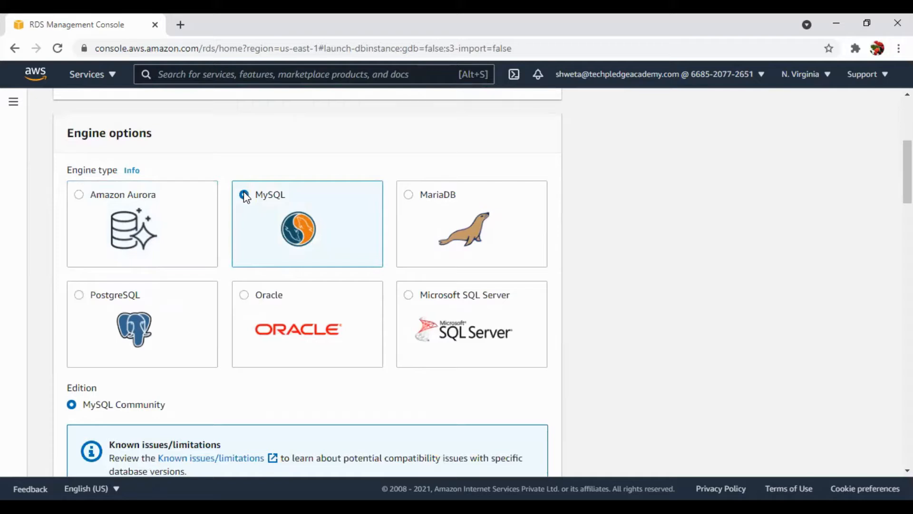
Set the engine version to MySQL 8.0.23 and choose the Free tier template.
{"action": "scroll", "coordinate": [245, 197], "scroll_direction": "down", "scroll_amount": 3}
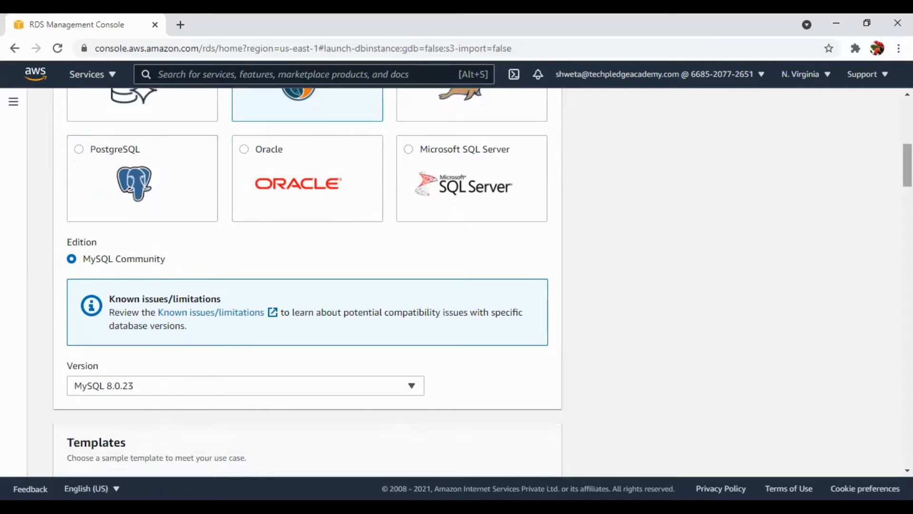
{"action": "left_click_drag", "start_coordinate": [907, 165], "coordinate": [908, 185]}
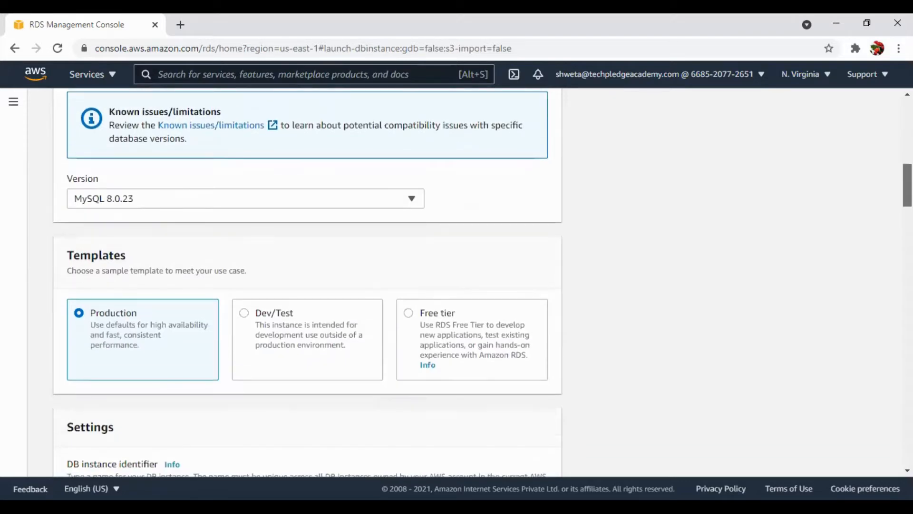
{"action": "left_click", "coordinate": [385, 206]}
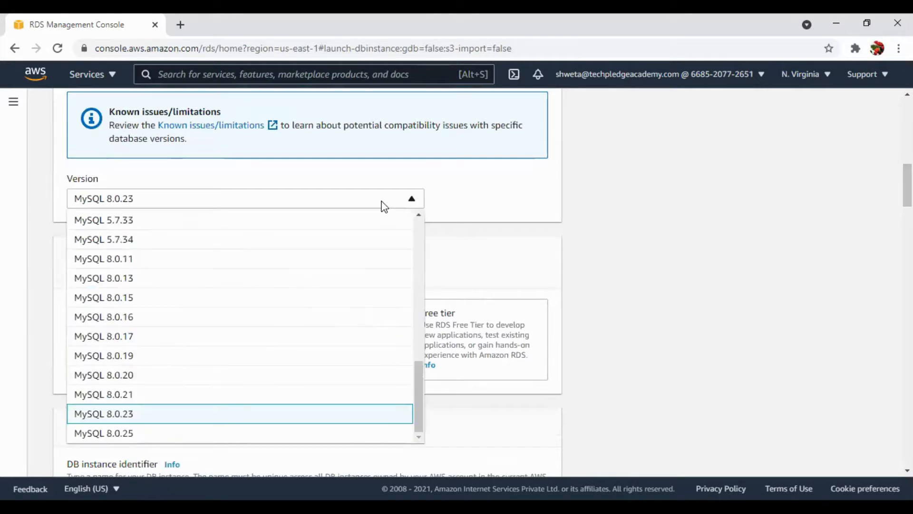
{"action": "left_click", "coordinate": [139, 418]}
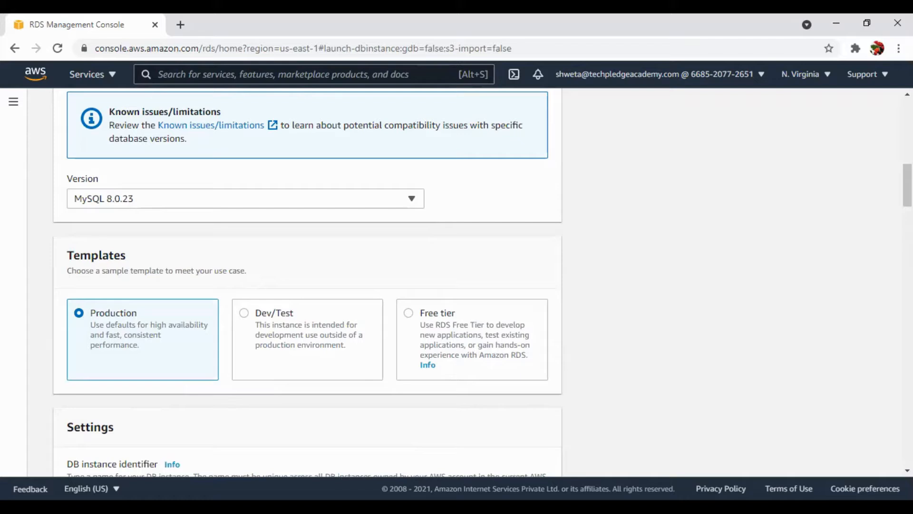
{"action": "scroll", "coordinate": [469, 124], "scroll_direction": "down", "scroll_amount": 1}
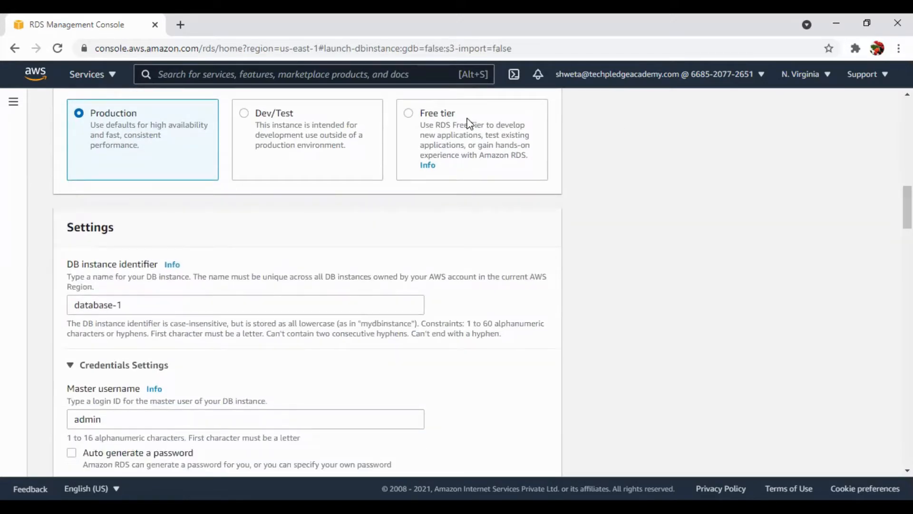
{"action": "left_click", "coordinate": [420, 116]}
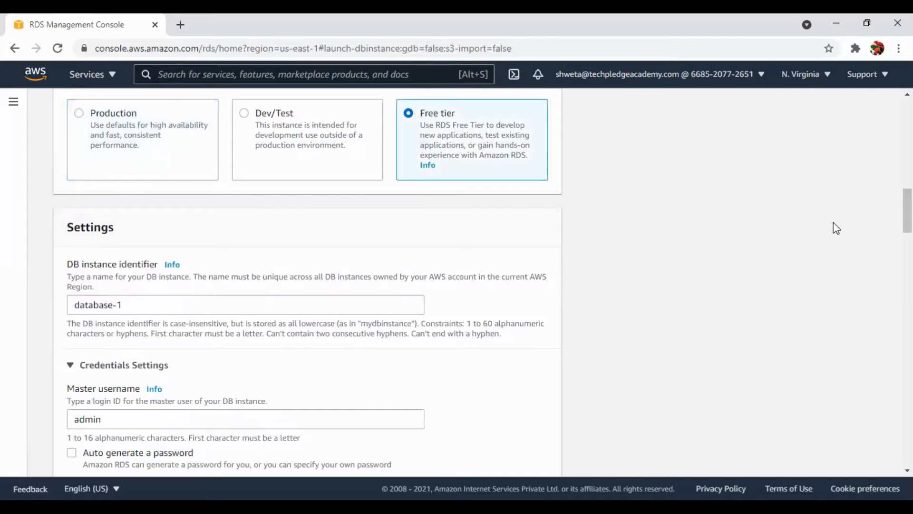
Enter the master password in the credentials settings and repeat it in the confirmation field.
{"action": "left_click_drag", "start_coordinate": [907, 211], "coordinate": [907, 225]}
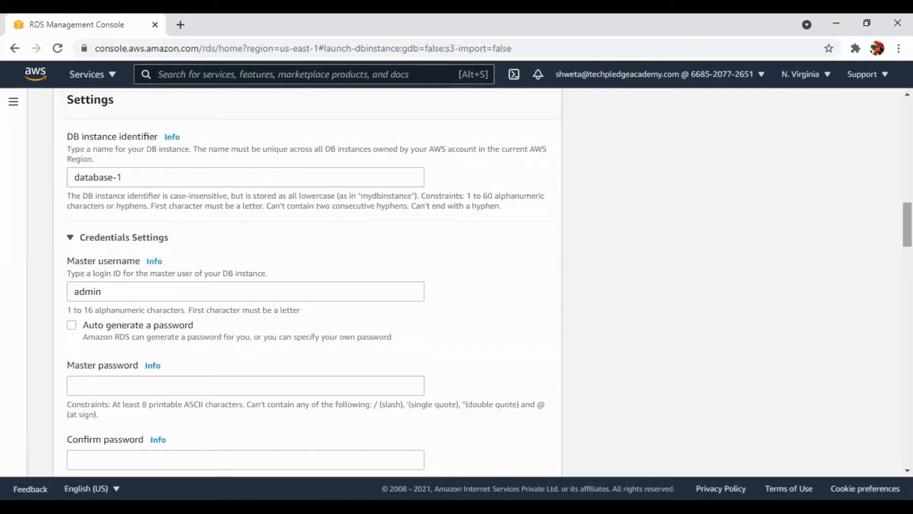
{"action": "scroll", "coordinate": [307, 281], "scroll_direction": "down", "scroll_amount": 3}
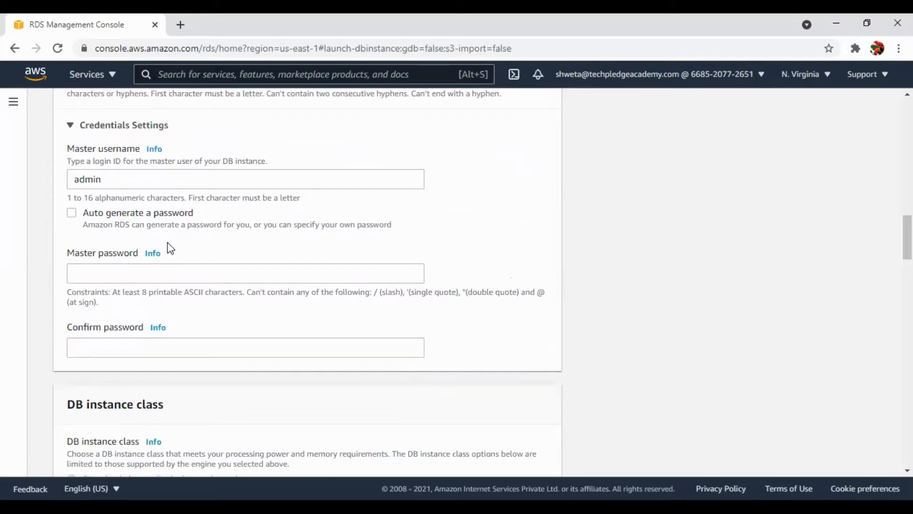
{"action": "left_click", "coordinate": [104, 279]}
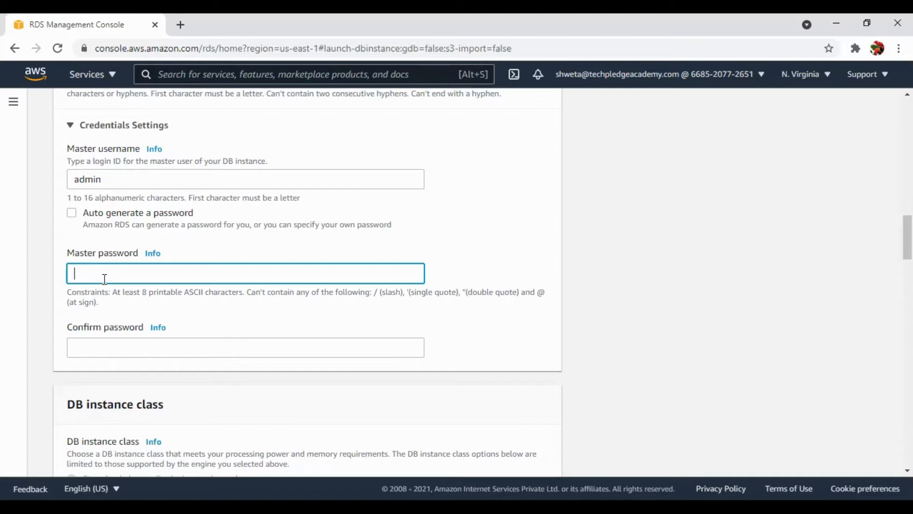
{"action": "type", "text": "admin123"}
{"action": "left_click", "coordinate": [116, 344]}
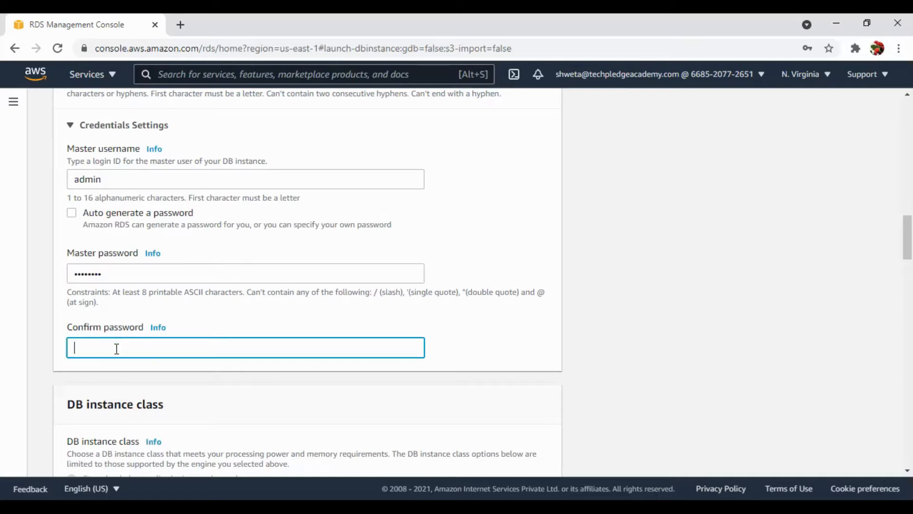
{"action": "type", "text": "admin123"}
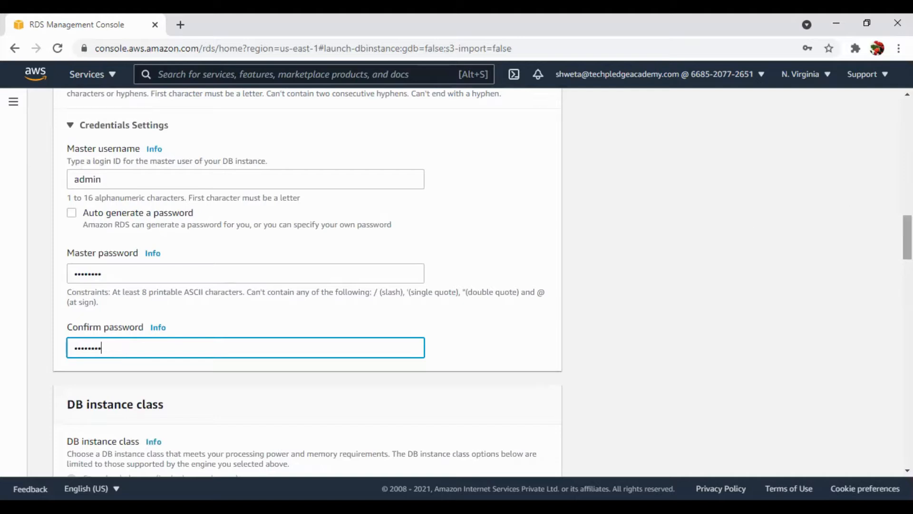
Keep the db.t2.micro instance class and select General Purpose (SSD) as the storage type.
{"action": "scroll", "coordinate": [307, 284], "scroll_direction": "down", "scroll_amount": 5}
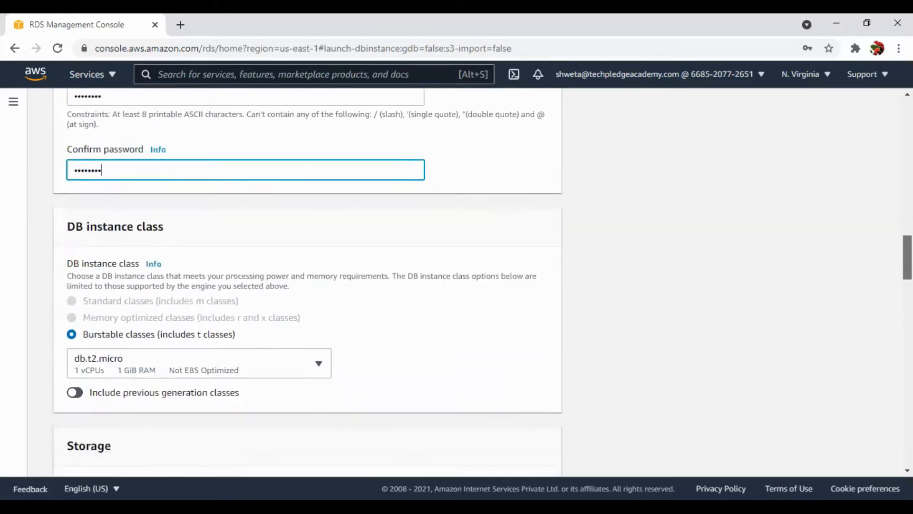
{"action": "scroll", "coordinate": [307, 284], "scroll_direction": "down", "scroll_amount": 1}
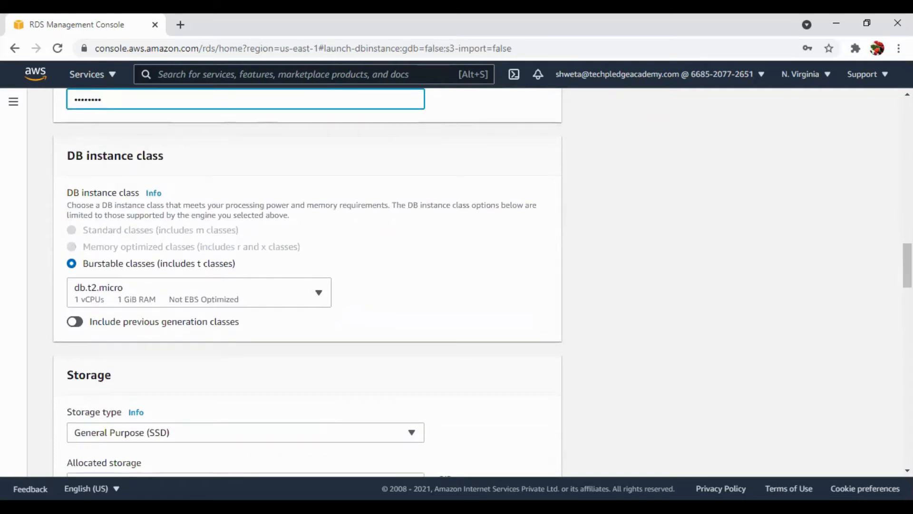
{"action": "scroll", "coordinate": [307, 284], "scroll_direction": "down", "scroll_amount": 1}
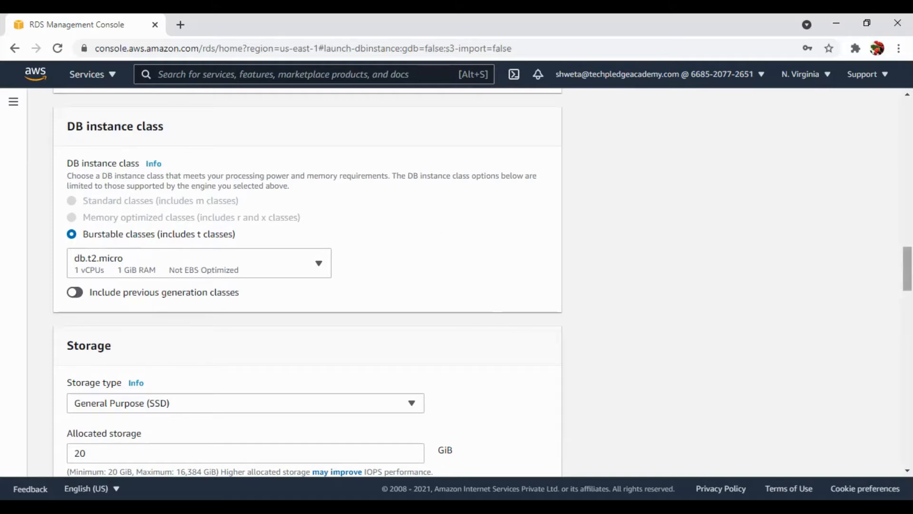
{"action": "scroll", "coordinate": [907, 269], "scroll_direction": "down", "scroll_amount": 5}
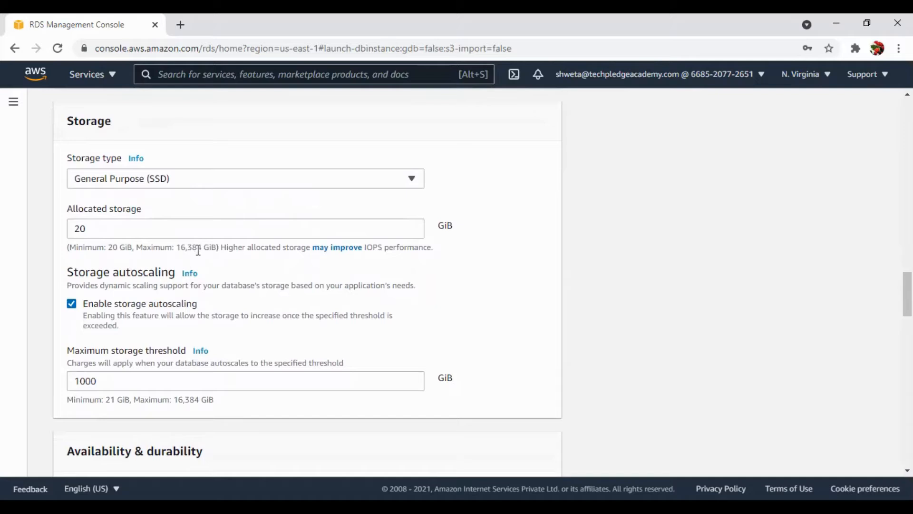
{"action": "left_click", "coordinate": [102, 181]}
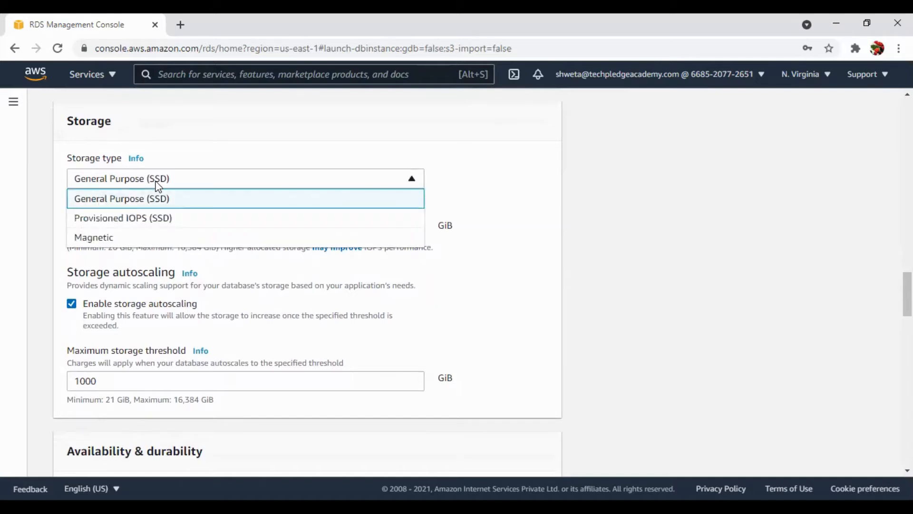
{"action": "left_click", "coordinate": [318, 205]}
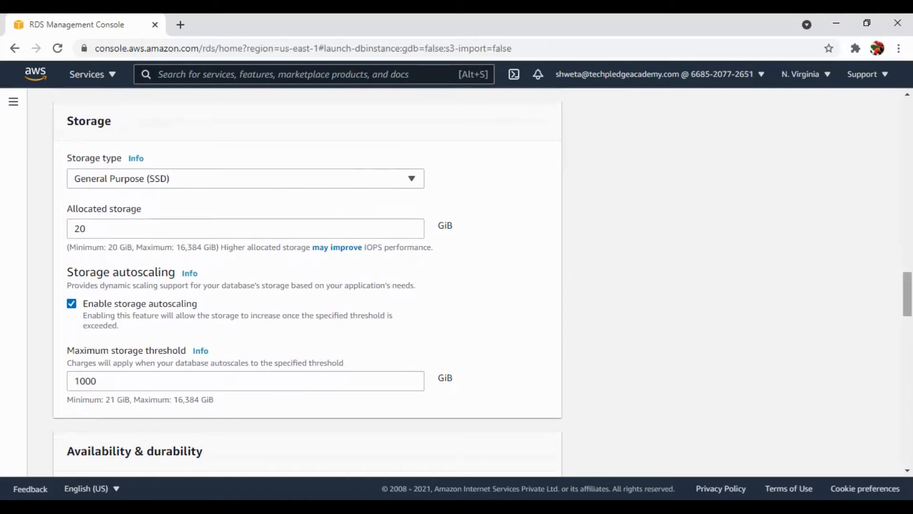
Allow public access to the database in the connectivity settings, keeping the default VPC and subnet group.
{"action": "scroll", "coordinate": [304, 286], "scroll_direction": "down", "scroll_amount": 3}
{"action": "left_click_drag", "start_coordinate": [907, 307], "coordinate": [908, 321]}
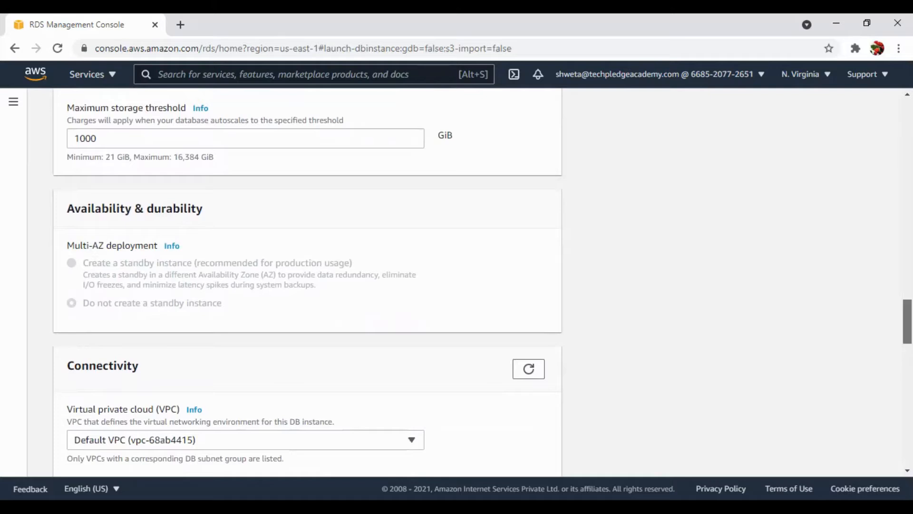
{"action": "scroll", "coordinate": [713, 285], "scroll_direction": "down", "scroll_amount": 3}
{"action": "scroll", "coordinate": [713, 285], "scroll_direction": "down", "scroll_amount": 2}
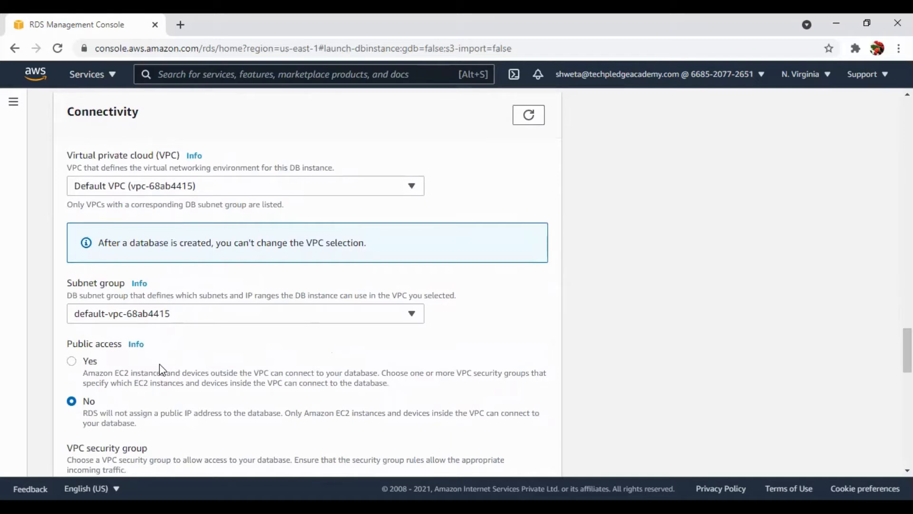
{"action": "left_click", "coordinate": [93, 365]}
Replace the default VPC security group with the existing rdssec group.
{"action": "scroll", "coordinate": [908, 352], "scroll_direction": "down", "scroll_amount": 5}
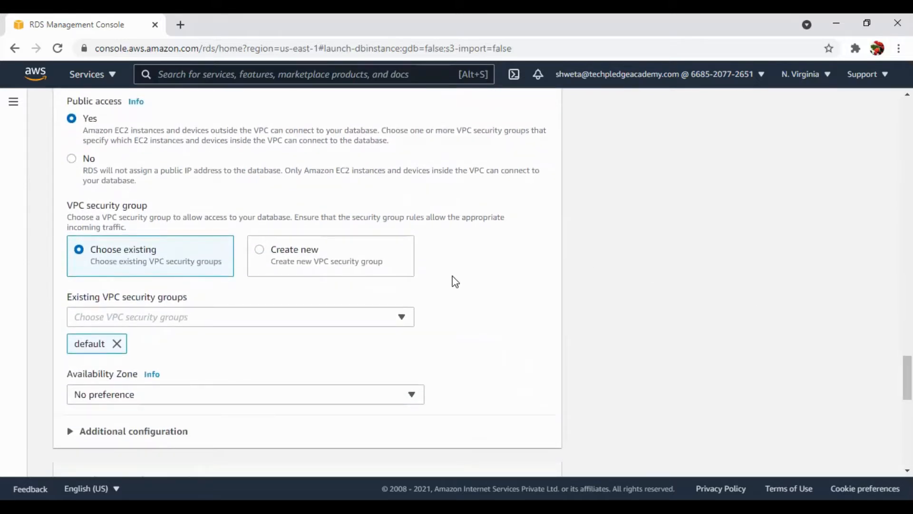
{"action": "left_click", "coordinate": [389, 323]}
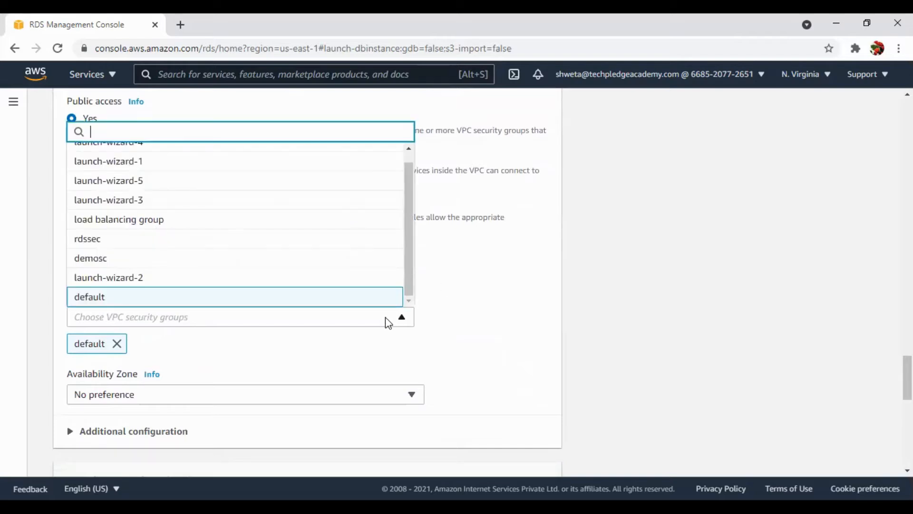
{"action": "left_click", "coordinate": [353, 244]}
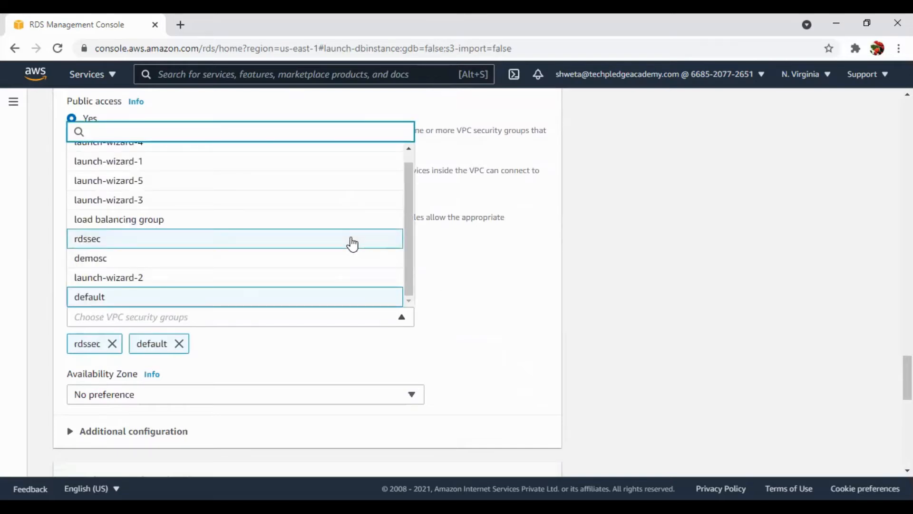
{"action": "left_click", "coordinate": [180, 344]}
{"action": "left_click", "coordinate": [508, 335]}
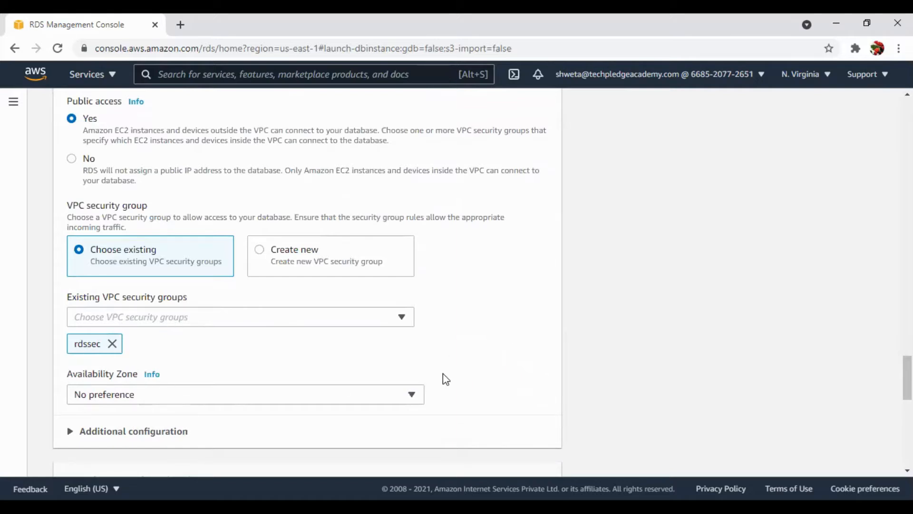
Expand the additional connectivity configuration and review the database port and the authentication options.
{"action": "scroll", "coordinate": [907, 378], "scroll_direction": "down", "scroll_amount": 3}
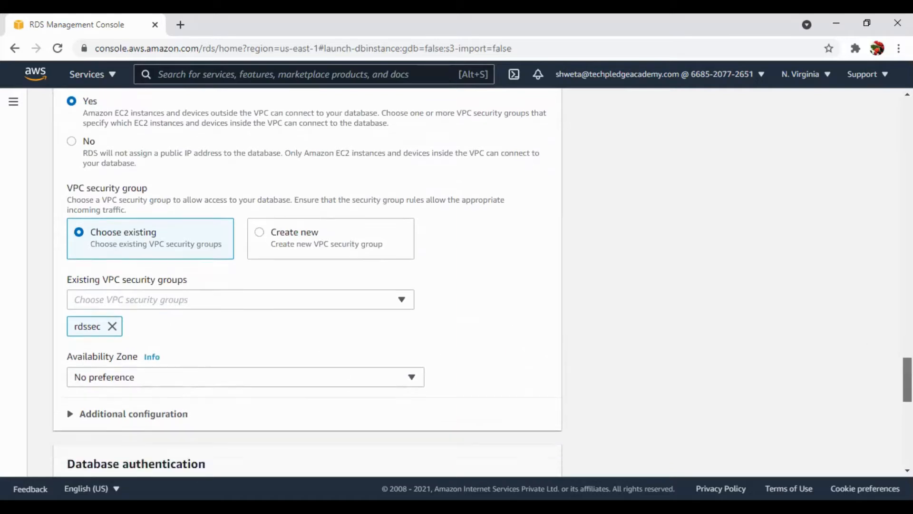
{"action": "scroll", "coordinate": [907, 390], "scroll_direction": "down", "scroll_amount": 1}
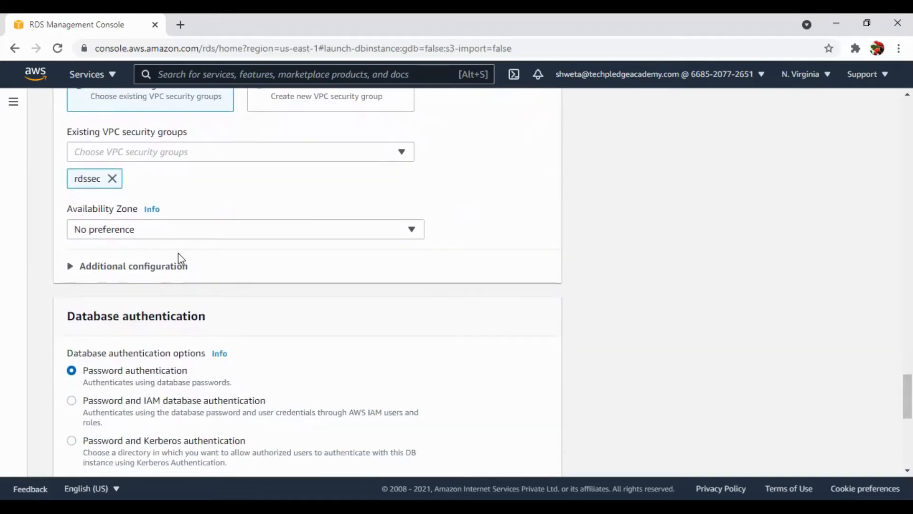
{"action": "left_click", "coordinate": [176, 265]}
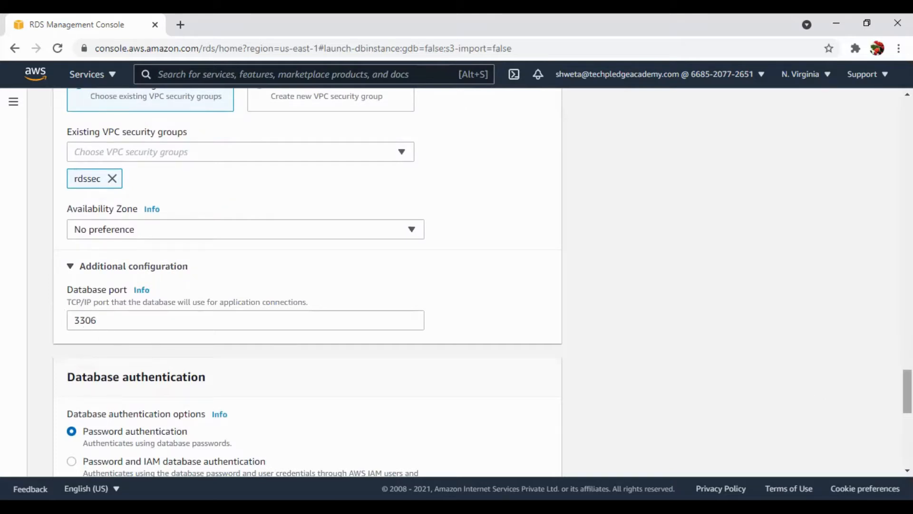
{"action": "scroll", "coordinate": [907, 391], "scroll_direction": "down", "scroll_amount": 3}
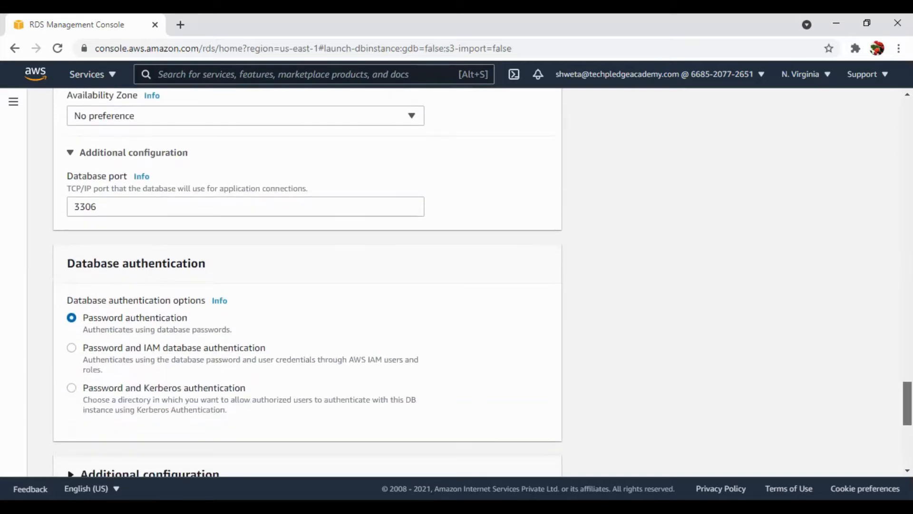
{"action": "scroll", "coordinate": [907, 405], "scroll_direction": "down", "scroll_amount": 2}
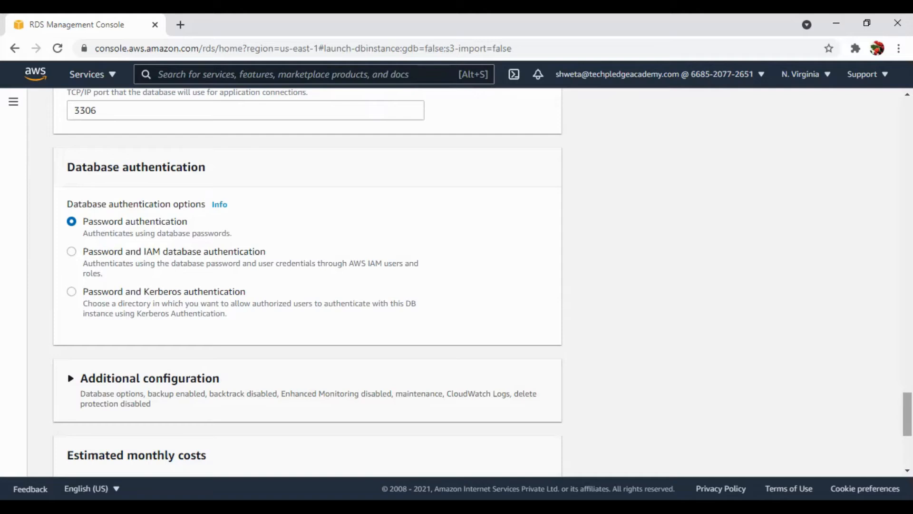
Expand the additional configuration section and set the initial database name to demo.
{"action": "scroll", "coordinate": [307, 281], "scroll_direction": "down", "scroll_amount": 3}
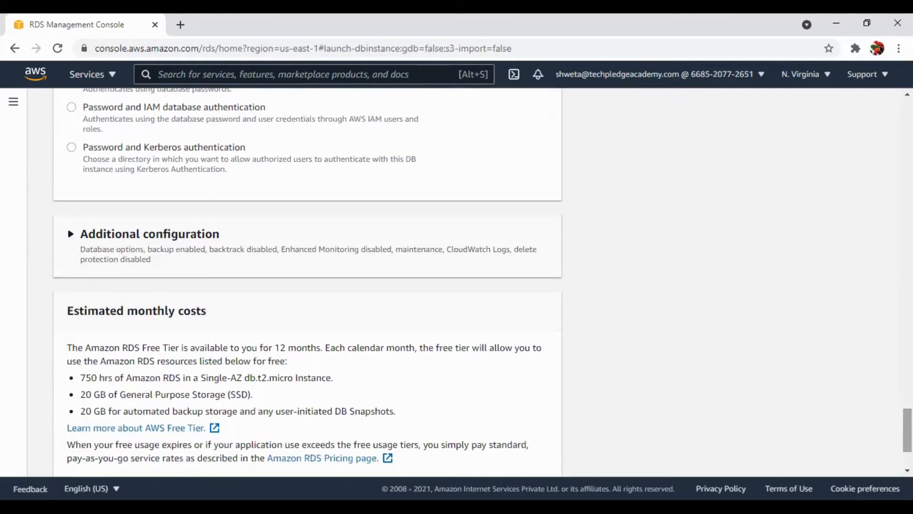
{"action": "left_click", "coordinate": [309, 265]}
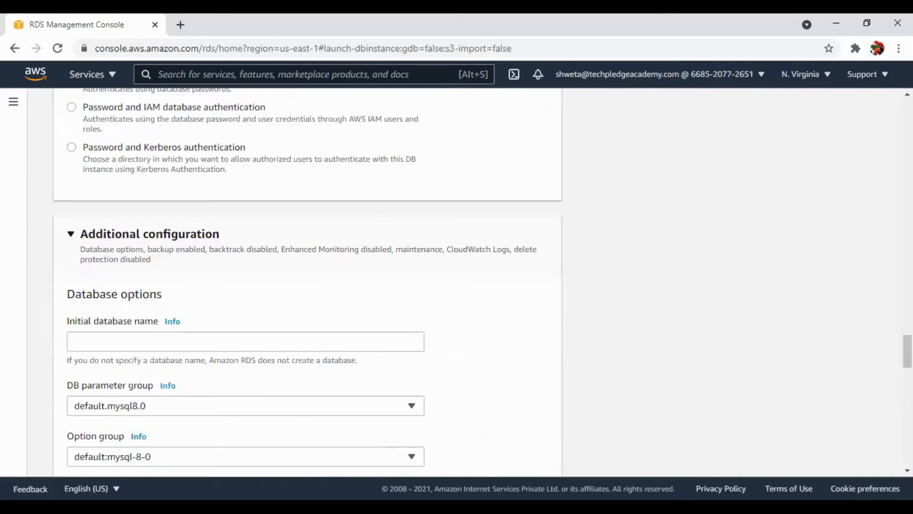
{"action": "scroll", "coordinate": [907, 352], "scroll_direction": "down", "scroll_amount": 3}
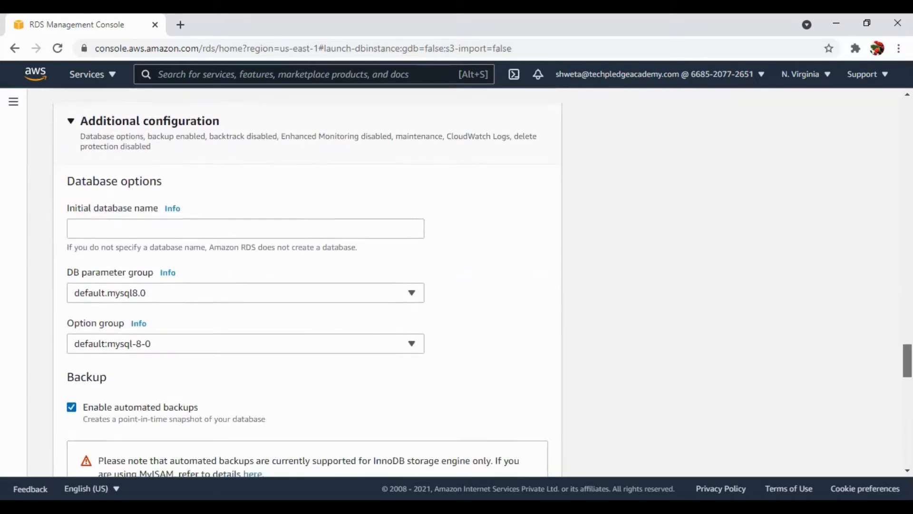
{"action": "scroll", "coordinate": [307, 281], "scroll_direction": "up", "scroll_amount": 1}
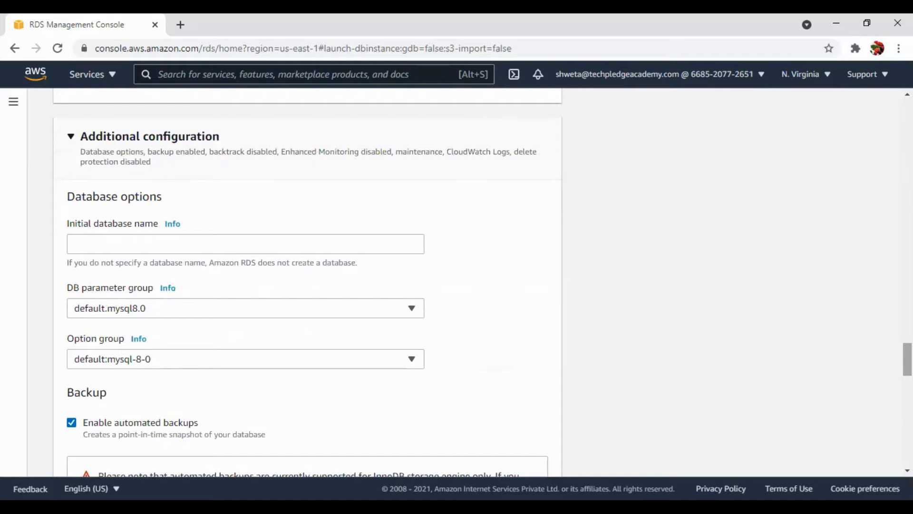
{"action": "scroll", "coordinate": [908, 362], "scroll_direction": "down", "scroll_amount": 2}
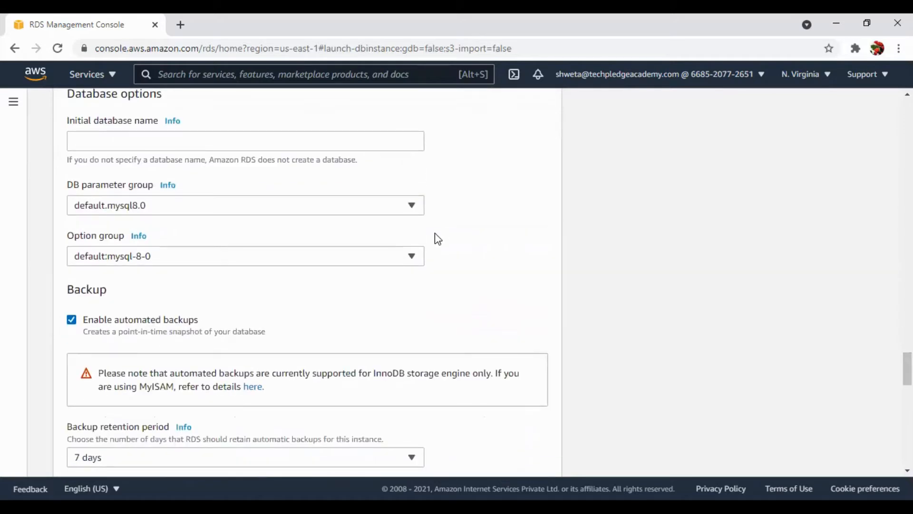
{"action": "left_click", "coordinate": [323, 145]}
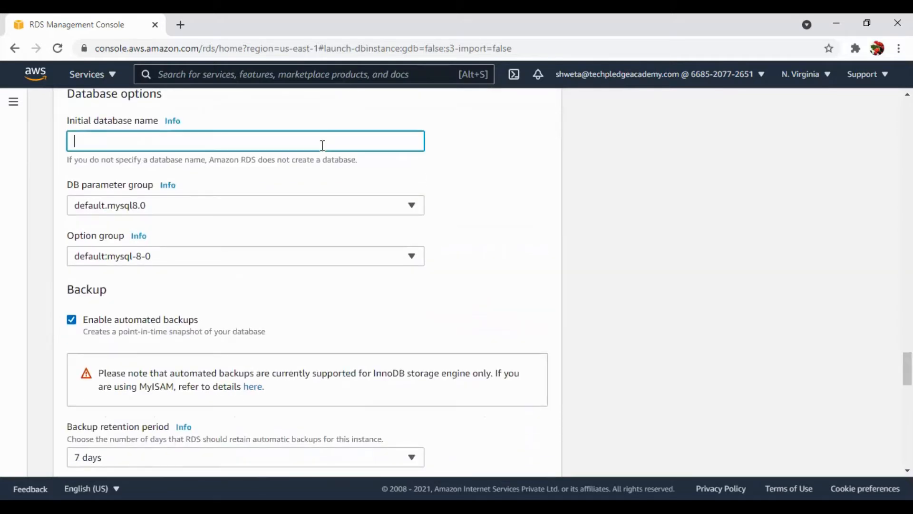
{"action": "type", "text": "demo"}
{"action": "left_click", "coordinate": [213, 235]}
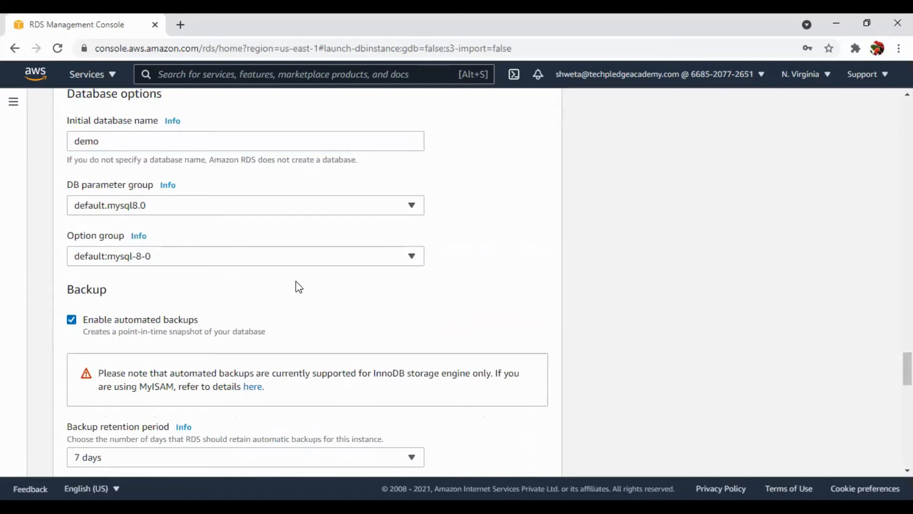
Review the backup, monitoring, log export, maintenance and deletion protection settings of the new database.
{"action": "left_click_drag", "start_coordinate": [908, 368], "coordinate": [907, 376]}
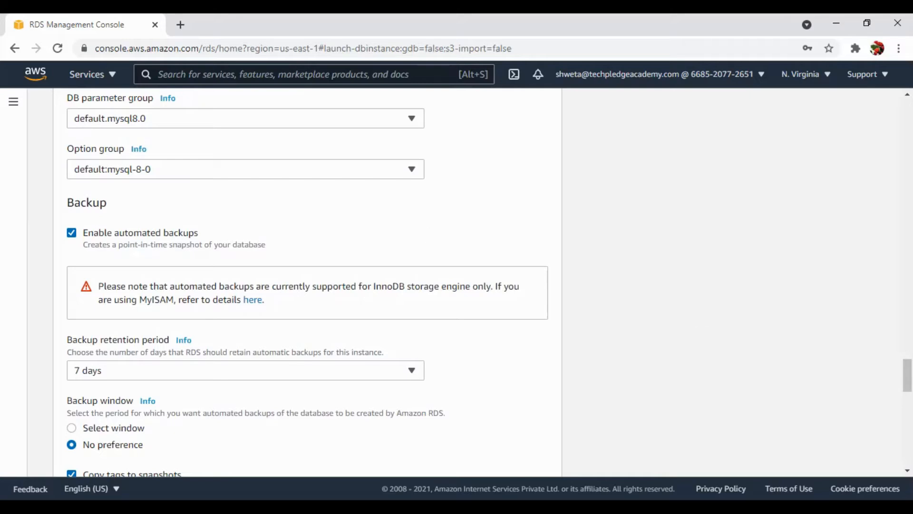
{"action": "scroll", "coordinate": [907, 381], "scroll_direction": "down", "scroll_amount": 2}
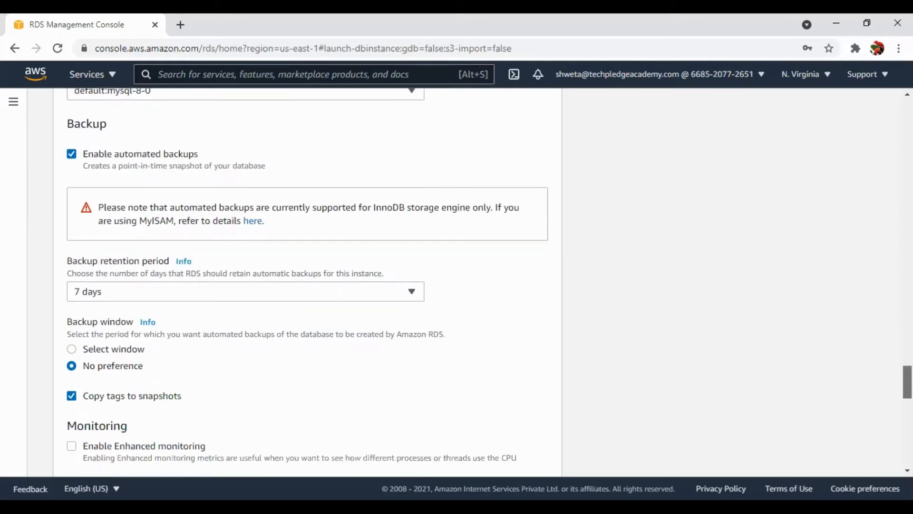
{"action": "scroll", "coordinate": [307, 276], "scroll_direction": "down", "scroll_amount": 1}
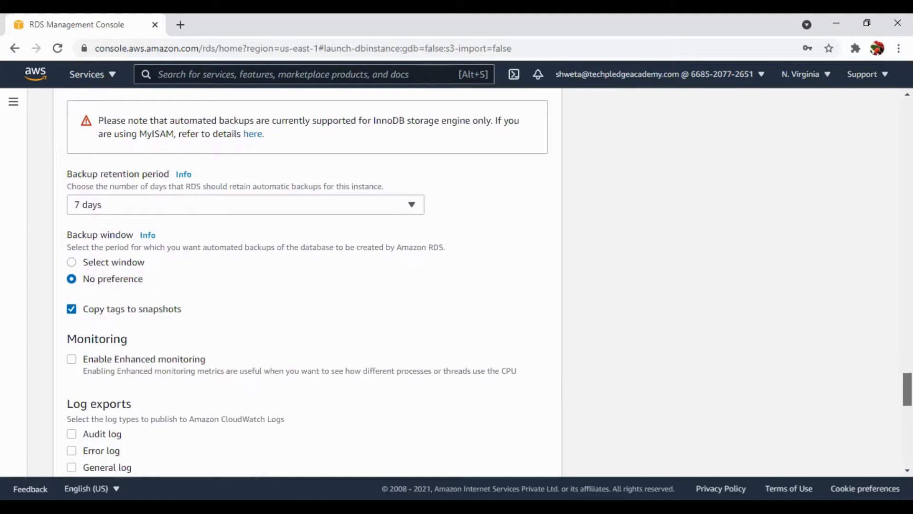
{"action": "scroll", "coordinate": [307, 284], "scroll_direction": "down", "scroll_amount": 1}
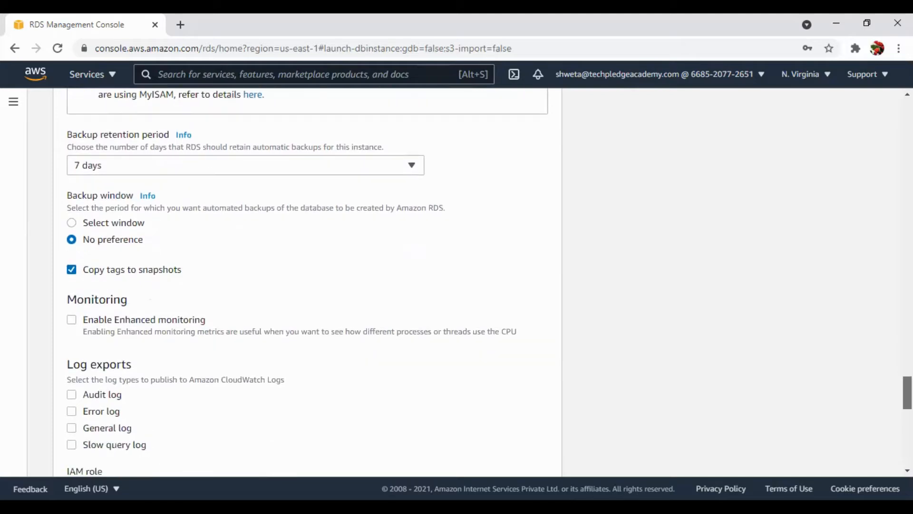
{"action": "scroll", "coordinate": [307, 284], "scroll_direction": "down", "scroll_amount": 1}
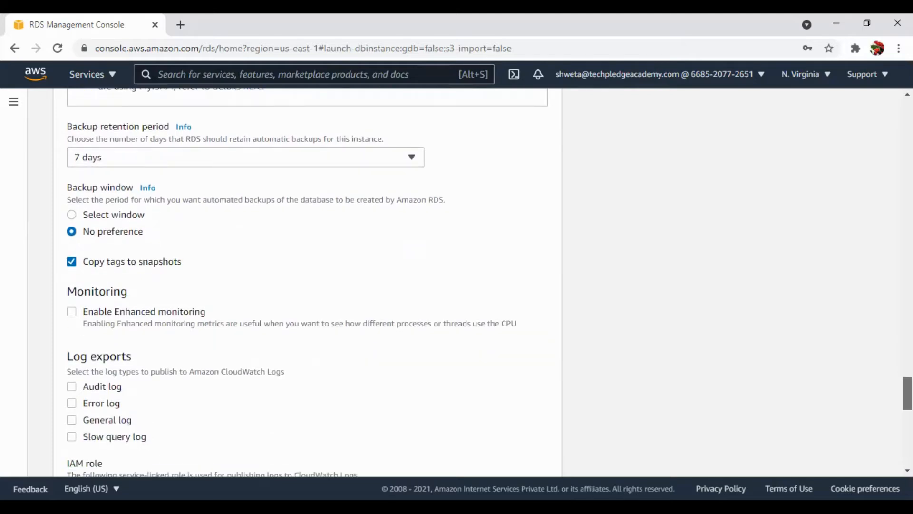
{"action": "scroll", "coordinate": [307, 284], "scroll_direction": "down", "scroll_amount": 3}
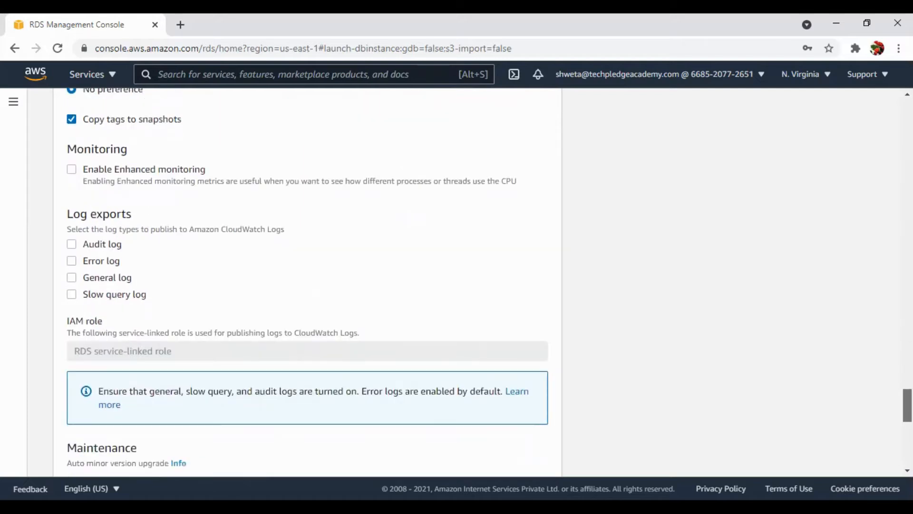
{"action": "scroll", "coordinate": [307, 284], "scroll_direction": "down", "scroll_amount": 1}
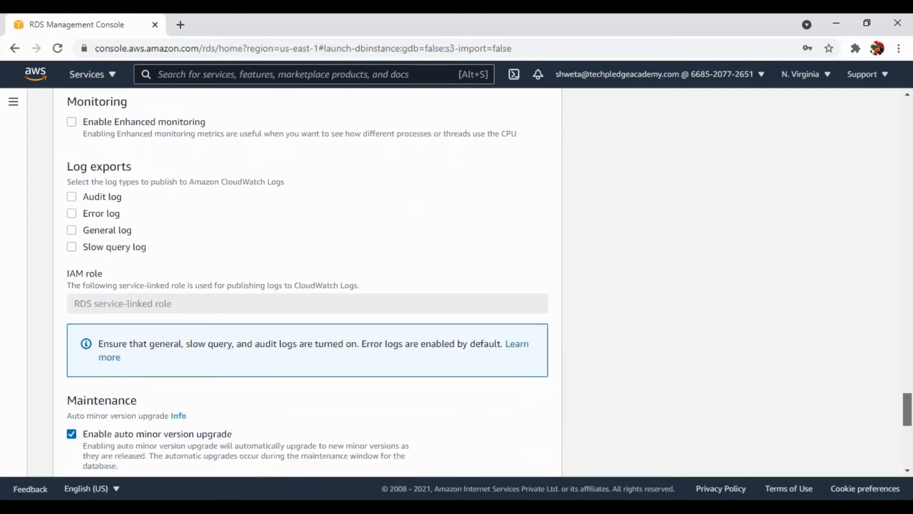
{"action": "scroll", "coordinate": [308, 284], "scroll_direction": "up", "scroll_amount": 2}
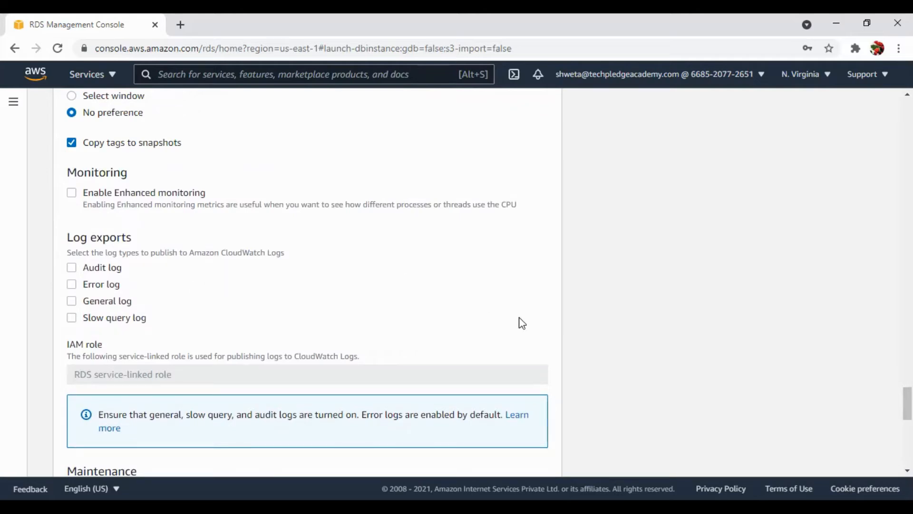
{"action": "left_click_drag", "start_coordinate": [908, 403], "coordinate": [907, 429]}
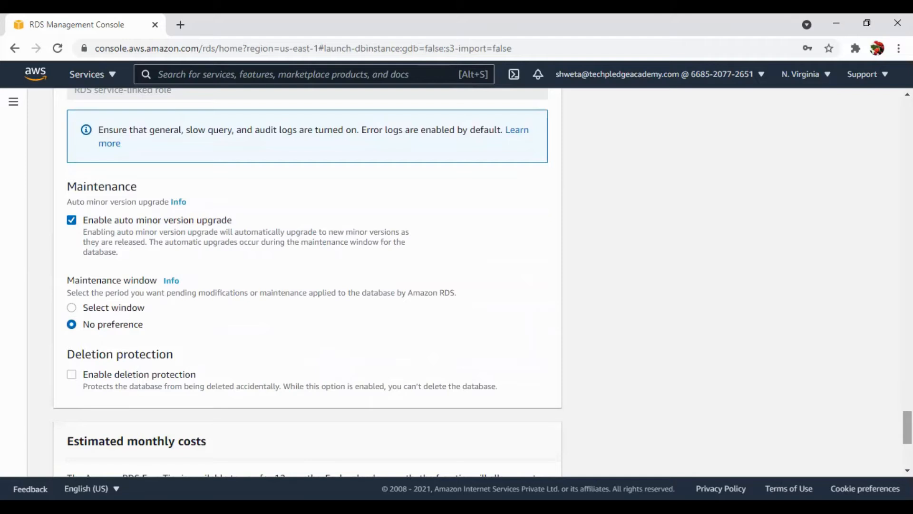
Create the database with the configured settings and dismiss the browser's password warning.
{"action": "scroll", "coordinate": [307, 281], "scroll_direction": "down", "scroll_amount": 5}
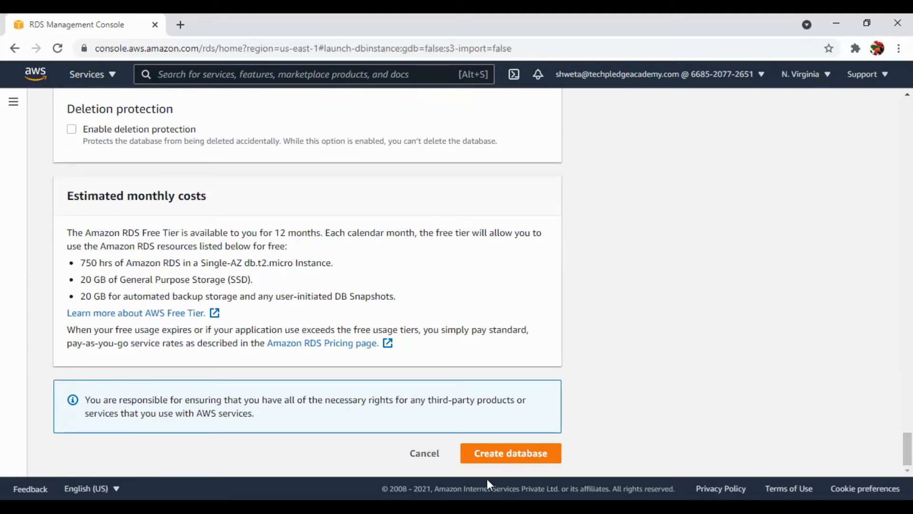
{"action": "double_click", "coordinate": [512, 461]}
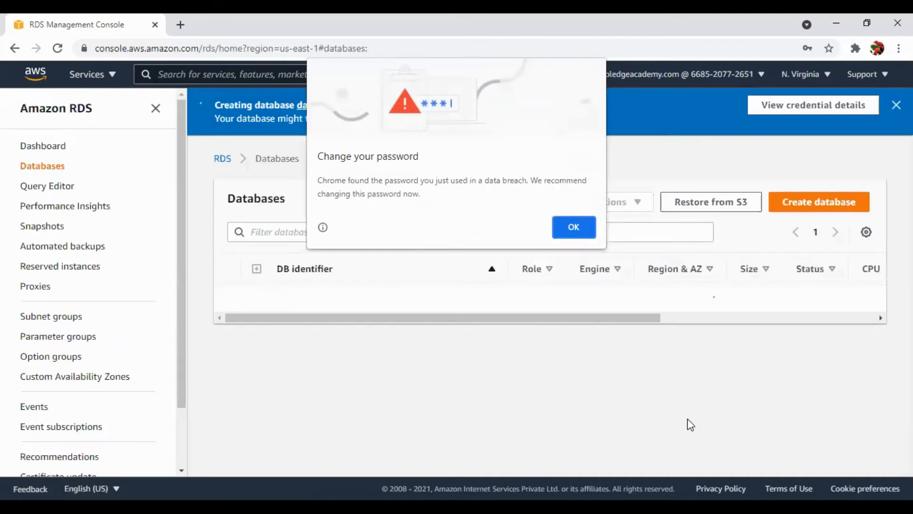
{"action": "left_click", "coordinate": [578, 227]}
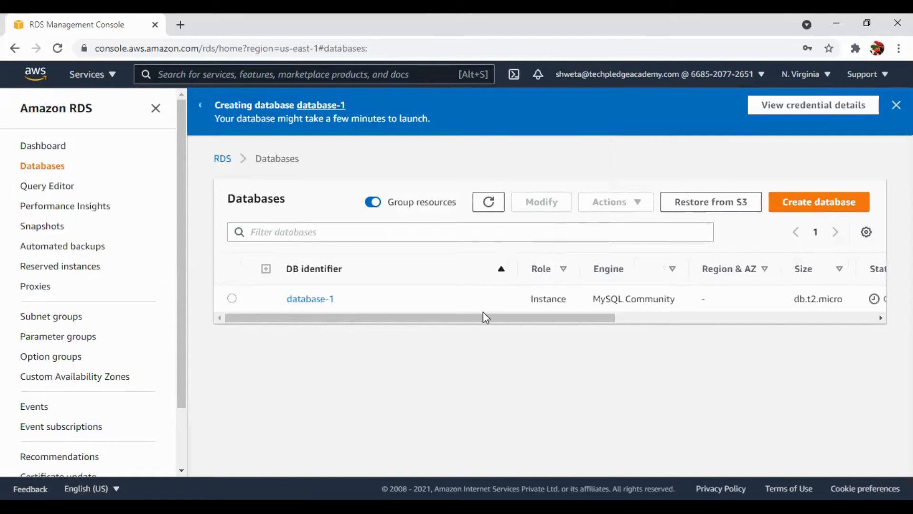
Check the status, CPU and current activity of database-1 in the databases list.
{"action": "left_click_drag", "start_coordinate": [483, 312], "coordinate": [766, 321]}
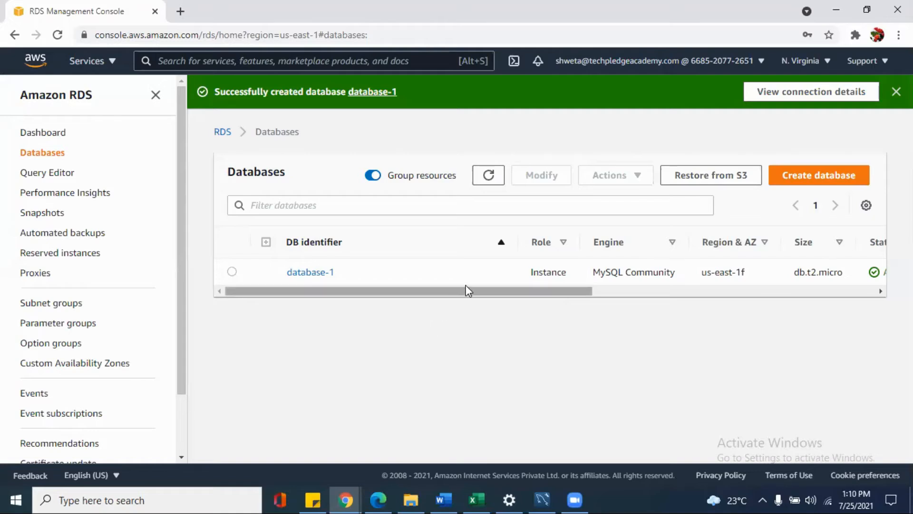
{"action": "left_click_drag", "start_coordinate": [466, 290], "coordinate": [635, 295]}
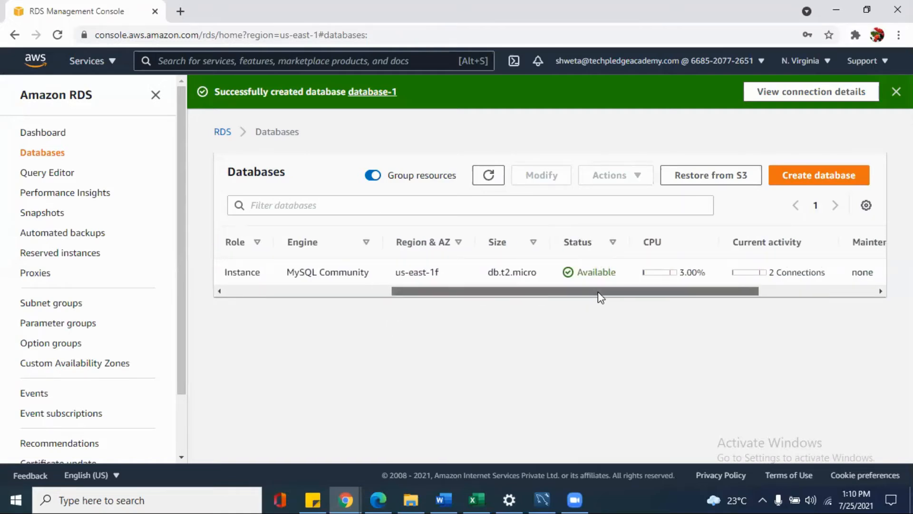
{"action": "left_click_drag", "start_coordinate": [598, 292], "coordinate": [369, 292]}
Open the details of database-1 and examine its summary, endpoint, port, networking and security information.
{"action": "left_click", "coordinate": [325, 275]}
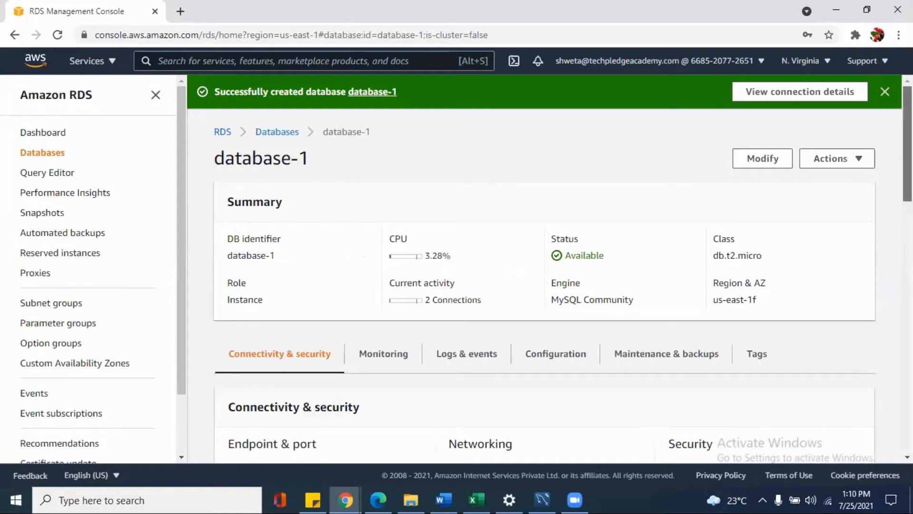
{"action": "scroll", "coordinate": [732, 185], "scroll_direction": "down", "scroll_amount": 2}
{"action": "left_click_drag", "start_coordinate": [907, 168], "coordinate": [907, 170]}
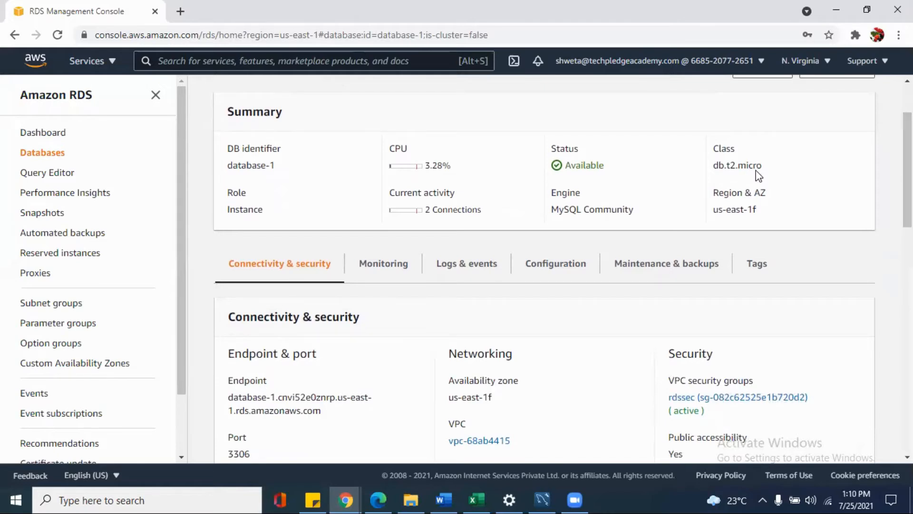
{"action": "left_click_drag", "start_coordinate": [907, 169], "coordinate": [907, 182]}
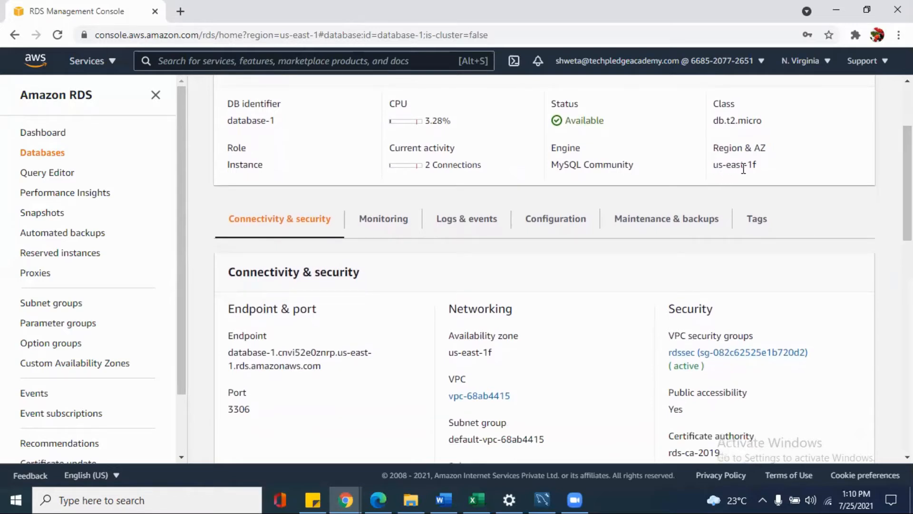
Review the subnets, public accessibility and certificate authority details of database-1.
{"action": "left_click_drag", "start_coordinate": [907, 183], "coordinate": [908, 203]}
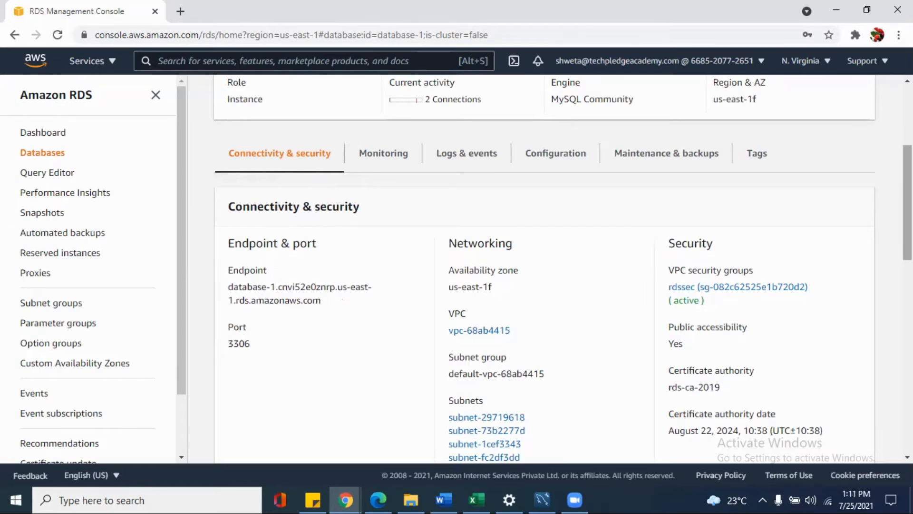
{"action": "scroll", "coordinate": [648, 275], "scroll_direction": "down", "scroll_amount": 2}
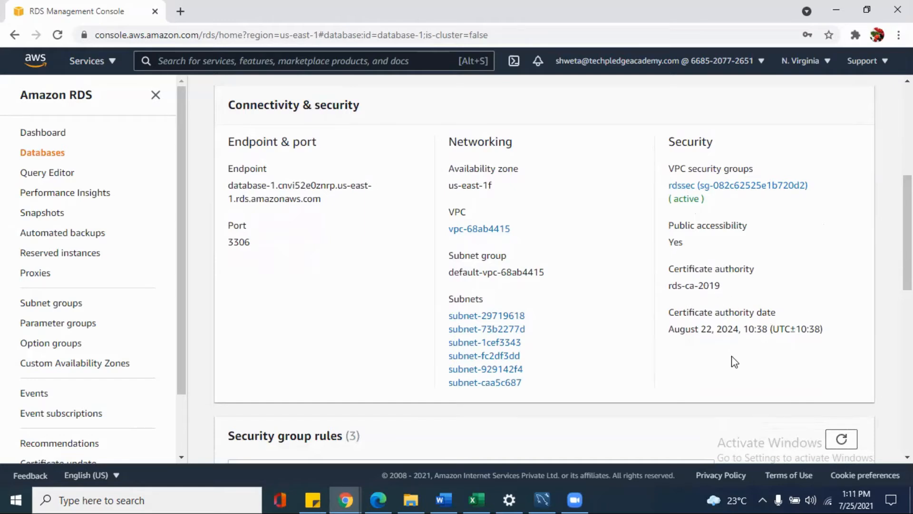
{"action": "scroll", "coordinate": [546, 269], "scroll_direction": "up", "scroll_amount": 5}
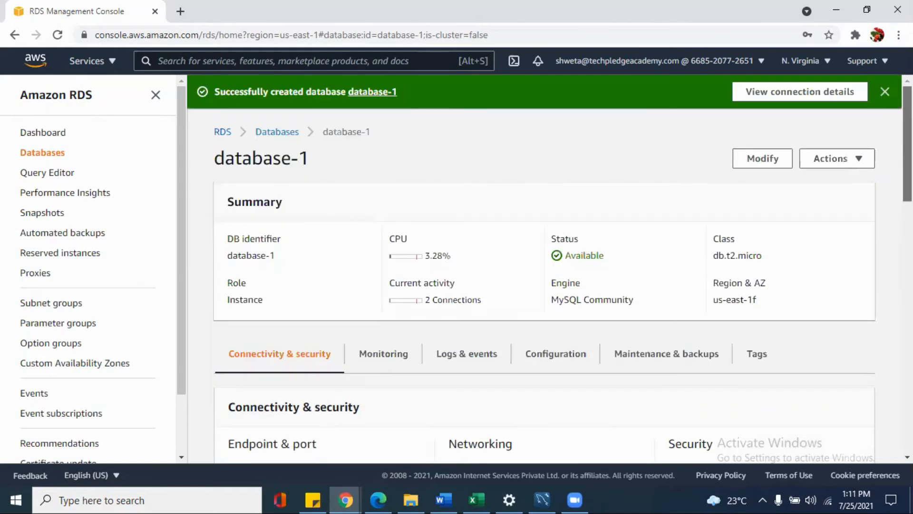
Check the monitoring metrics and the logs and events section of database-1.
{"action": "left_click", "coordinate": [388, 356]}
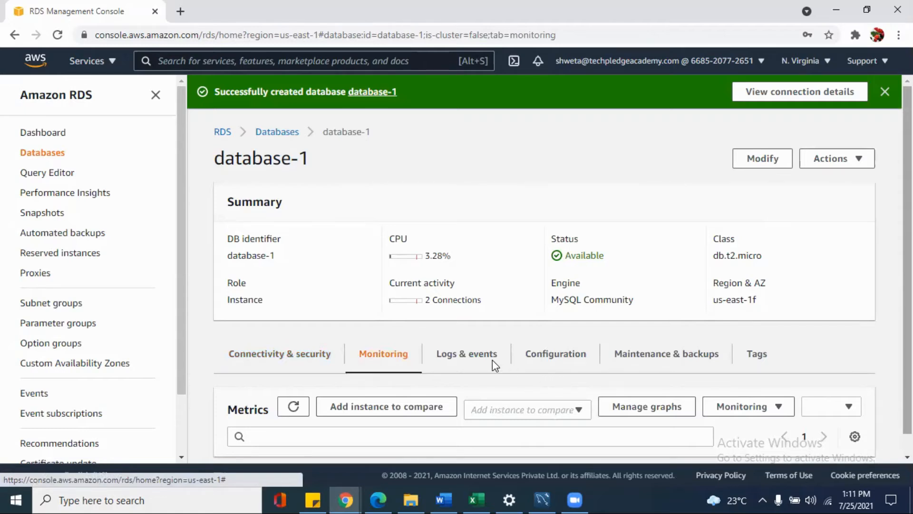
{"action": "scroll", "coordinate": [493, 360], "scroll_direction": "down", "scroll_amount": 4}
{"action": "scroll", "coordinate": [474, 352], "scroll_direction": "up", "scroll_amount": 3}
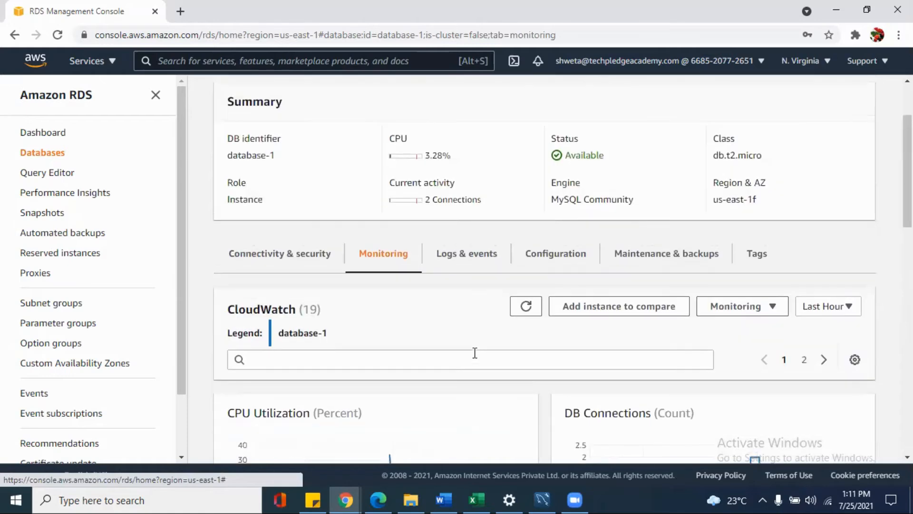
{"action": "left_click", "coordinate": [468, 258]}
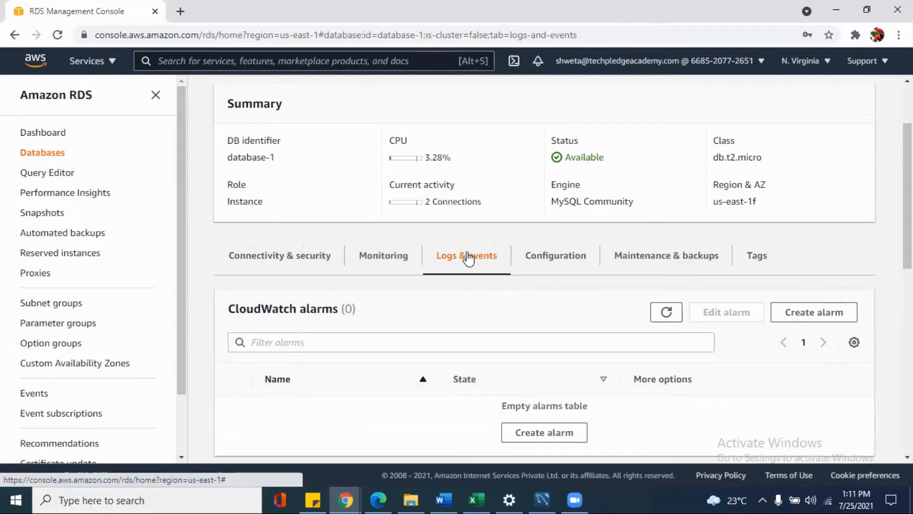
Examine the configuration of database-1, including engine version, instance class, availability, storage, parameter group and deletion protection.
{"action": "left_click", "coordinate": [565, 266]}
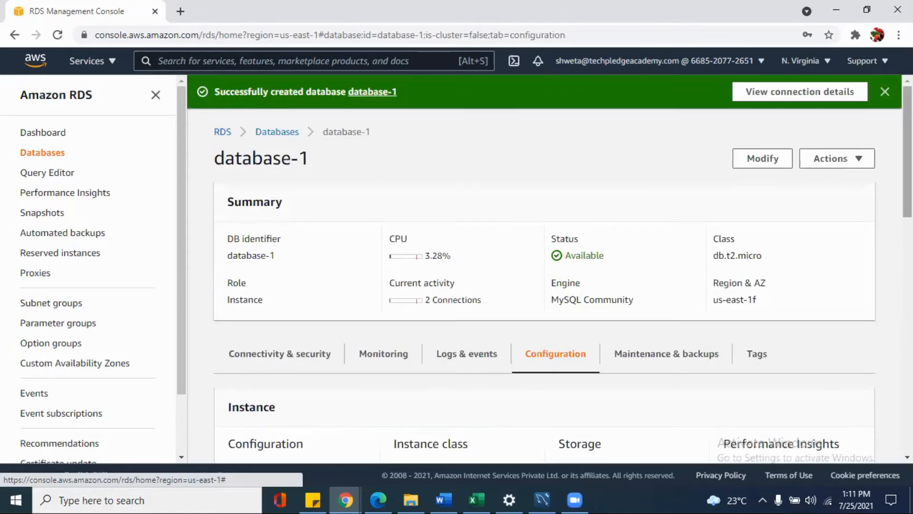
{"action": "scroll", "coordinate": [545, 265], "scroll_direction": "down", "scroll_amount": 5}
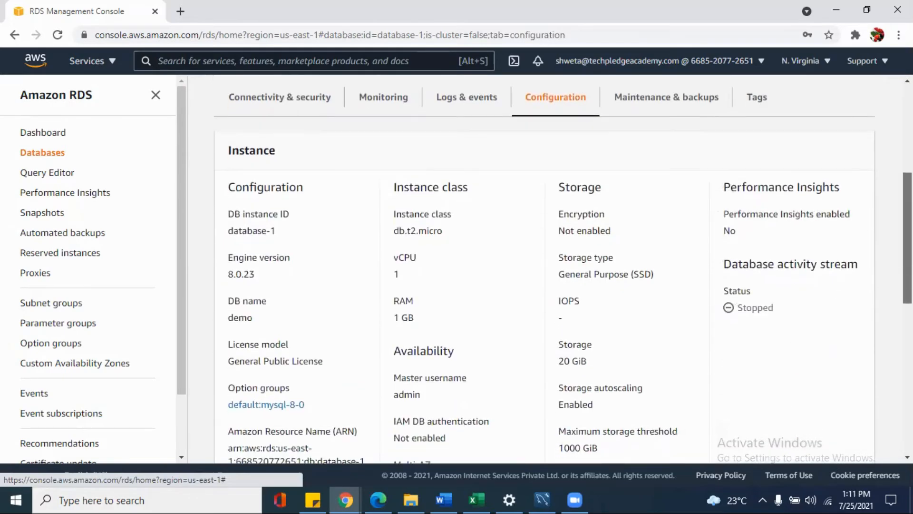
{"action": "scroll", "coordinate": [563, 279], "scroll_direction": "down", "scroll_amount": 1}
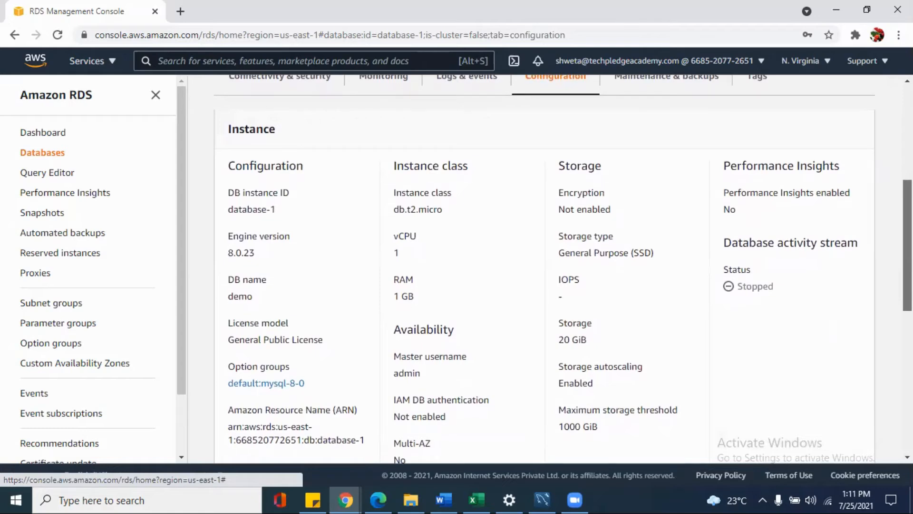
{"action": "scroll", "coordinate": [564, 269], "scroll_direction": "down", "scroll_amount": 2}
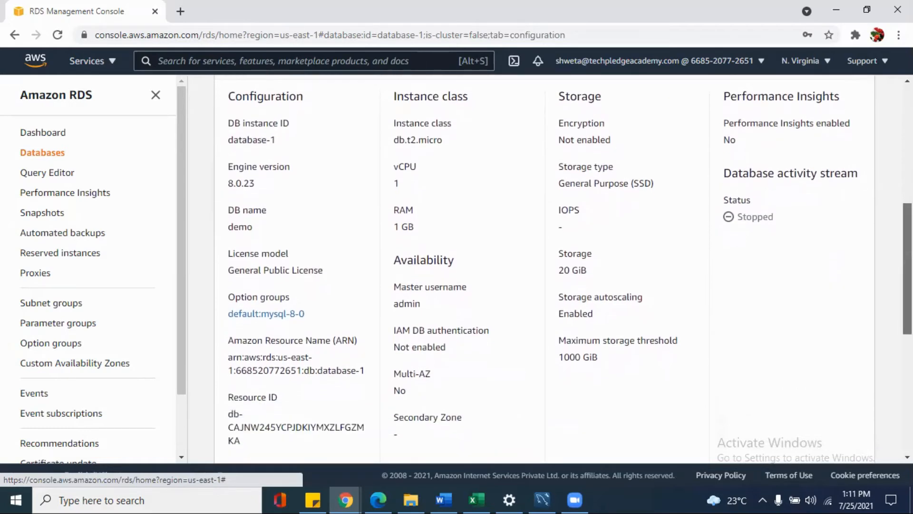
{"action": "scroll", "coordinate": [564, 268], "scroll_direction": "down", "scroll_amount": 3}
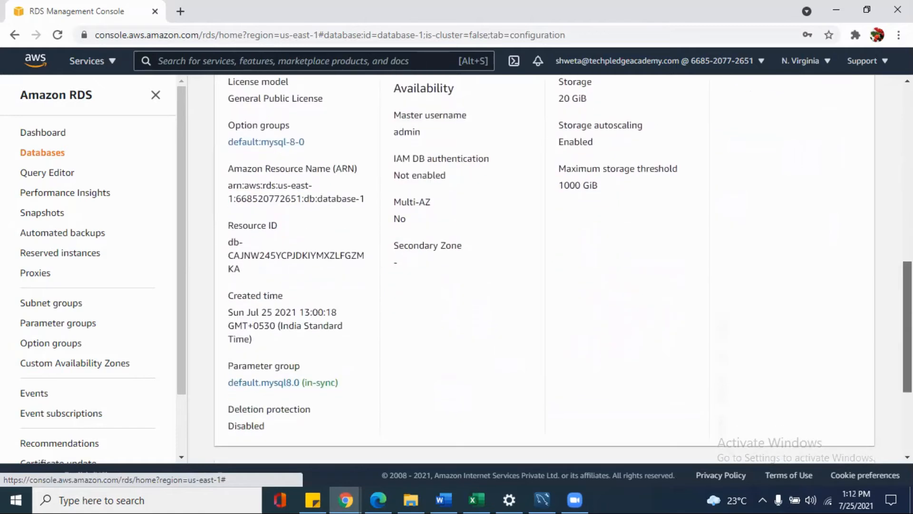
{"action": "scroll", "coordinate": [563, 268], "scroll_direction": "up", "scroll_amount": 1}
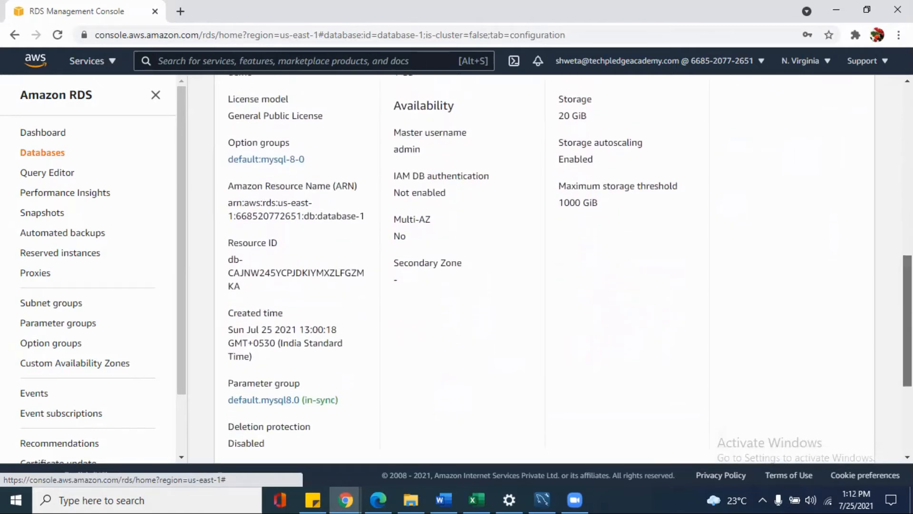
{"action": "scroll", "coordinate": [564, 268], "scroll_direction": "up", "scroll_amount": 1}
{"action": "scroll", "coordinate": [563, 269], "scroll_direction": "down", "scroll_amount": 1}
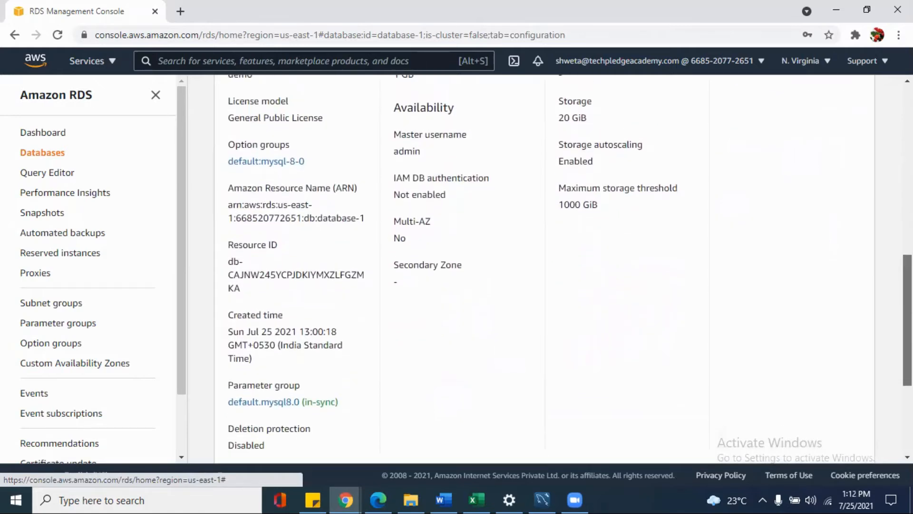
{"action": "scroll", "coordinate": [564, 269], "scroll_direction": "up", "scroll_amount": 3}
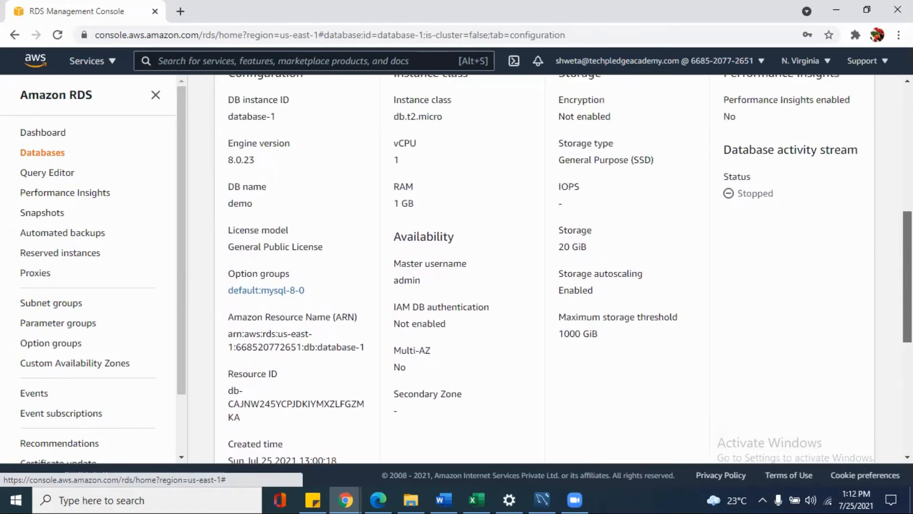
{"action": "scroll", "coordinate": [563, 268], "scroll_direction": "up", "scroll_amount": 1}
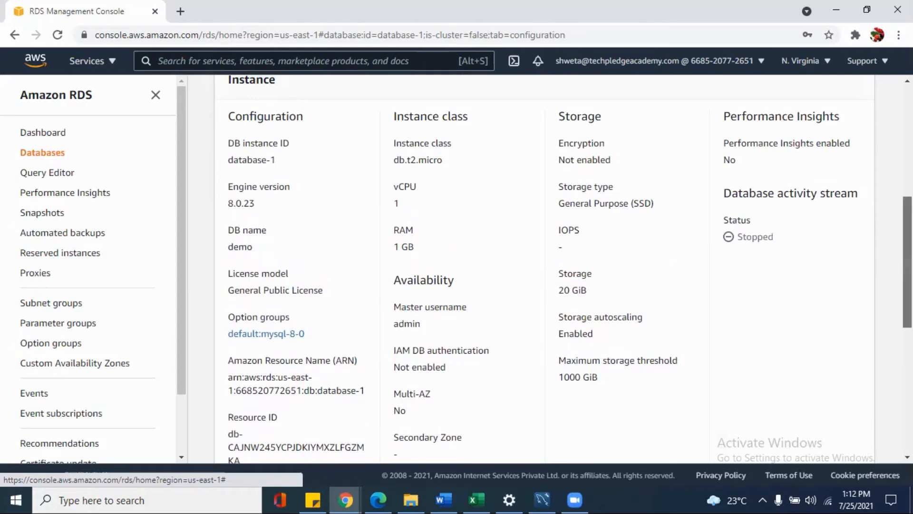
{"action": "scroll", "coordinate": [564, 268], "scroll_direction": "up", "scroll_amount": 3}
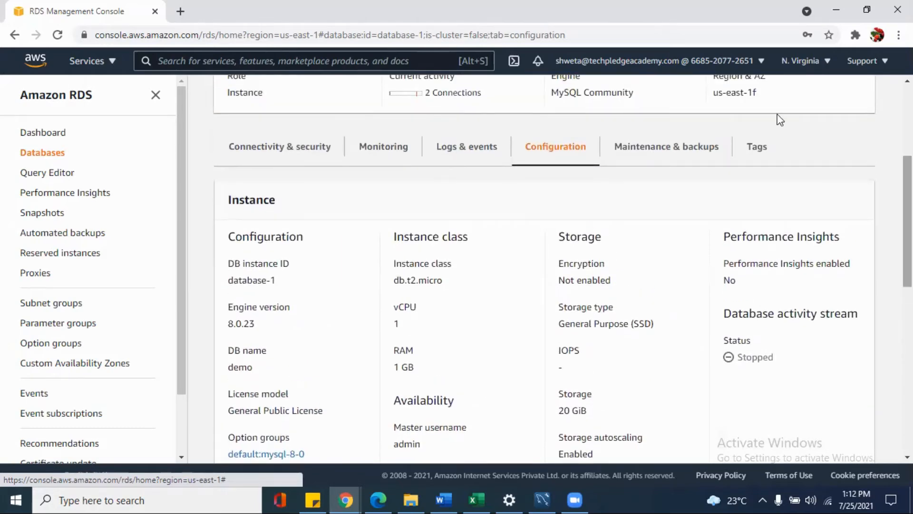
Review the maintenance window, pending maintenance, backup settings and snapshots of database-1.
{"action": "left_click", "coordinate": [639, 149]}
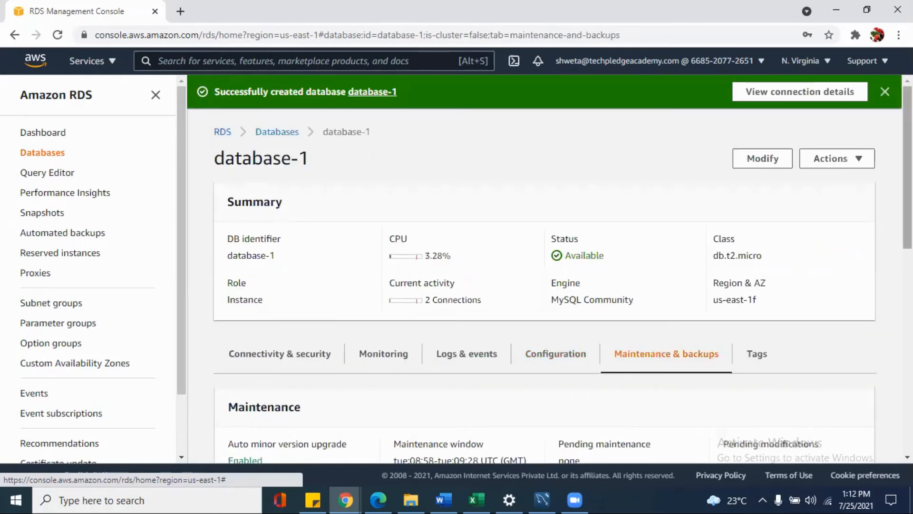
{"action": "scroll", "coordinate": [545, 269], "scroll_direction": "down", "scroll_amount": 4}
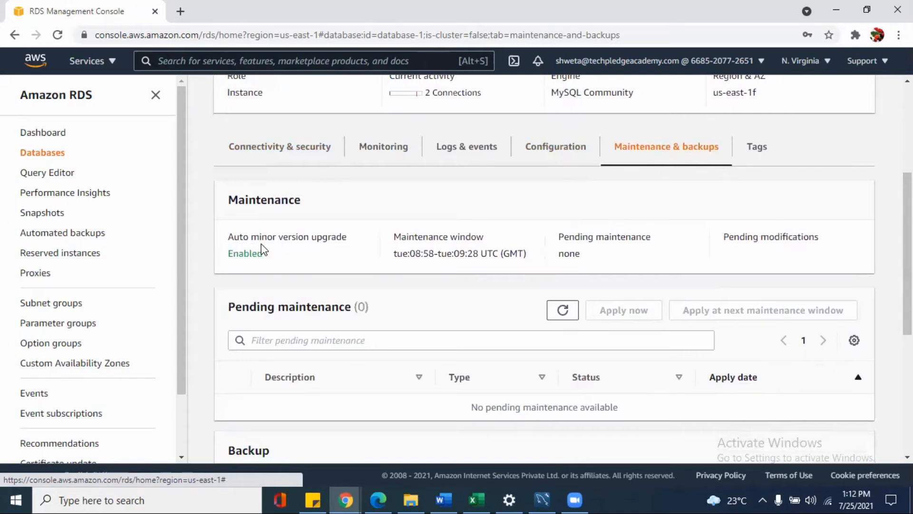
{"action": "scroll", "coordinate": [544, 266], "scroll_direction": "down", "scroll_amount": 5}
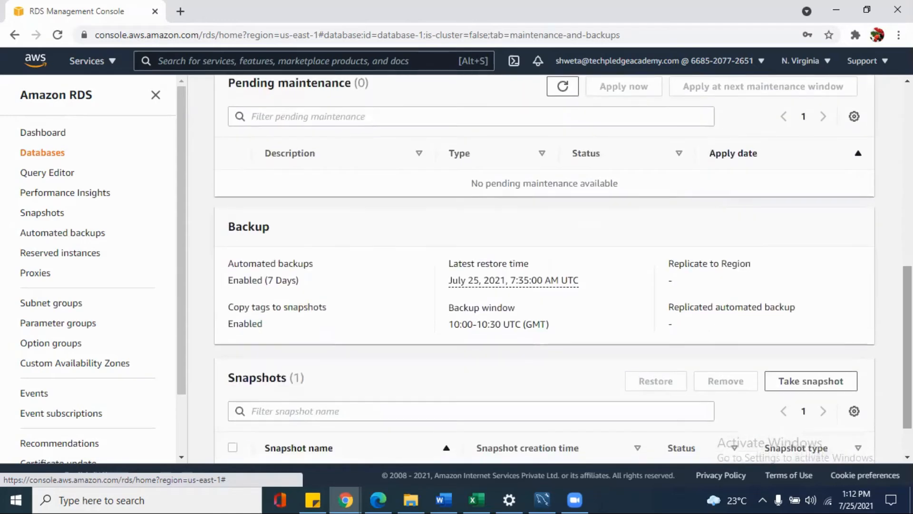
{"action": "scroll", "coordinate": [544, 269], "scroll_direction": "down", "scroll_amount": 1}
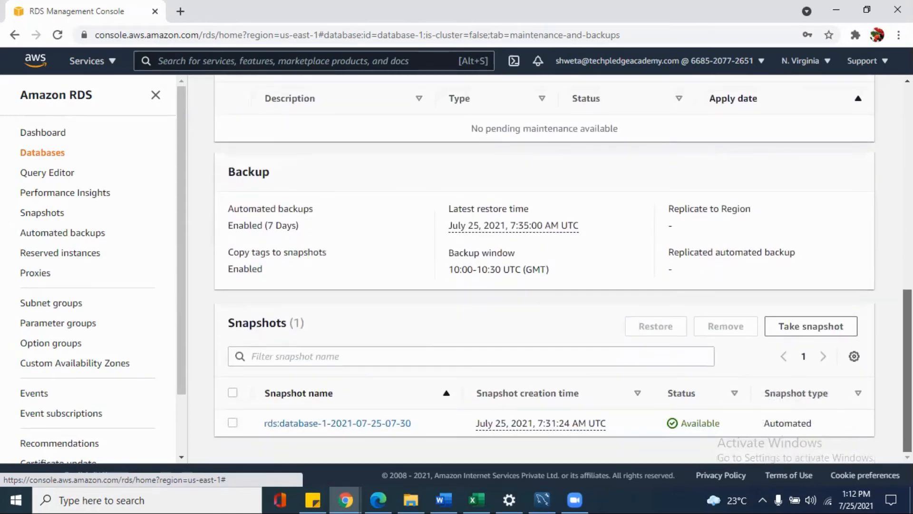
{"action": "scroll", "coordinate": [544, 266], "scroll_direction": "up", "scroll_amount": 5}
{"action": "scroll", "coordinate": [544, 266], "scroll_direction": "down", "scroll_amount": 5}
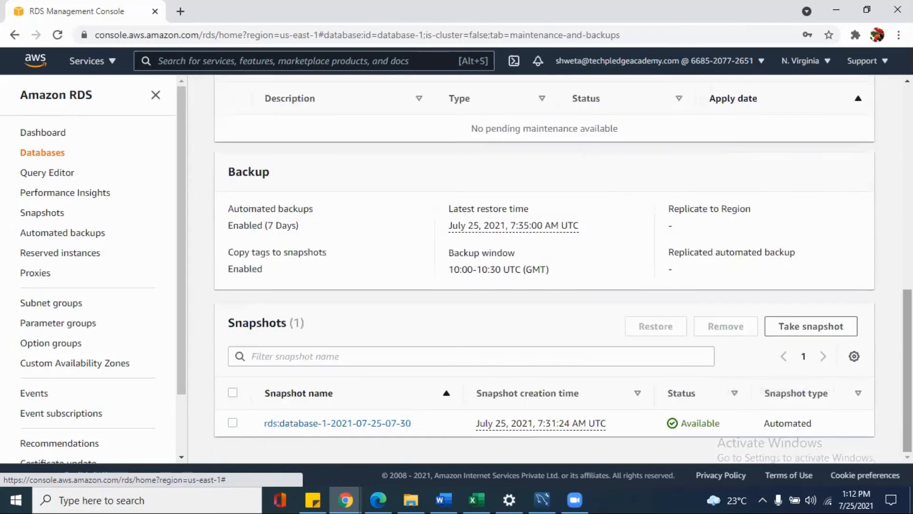
{"action": "scroll", "coordinate": [545, 268], "scroll_direction": "up", "scroll_amount": 10}
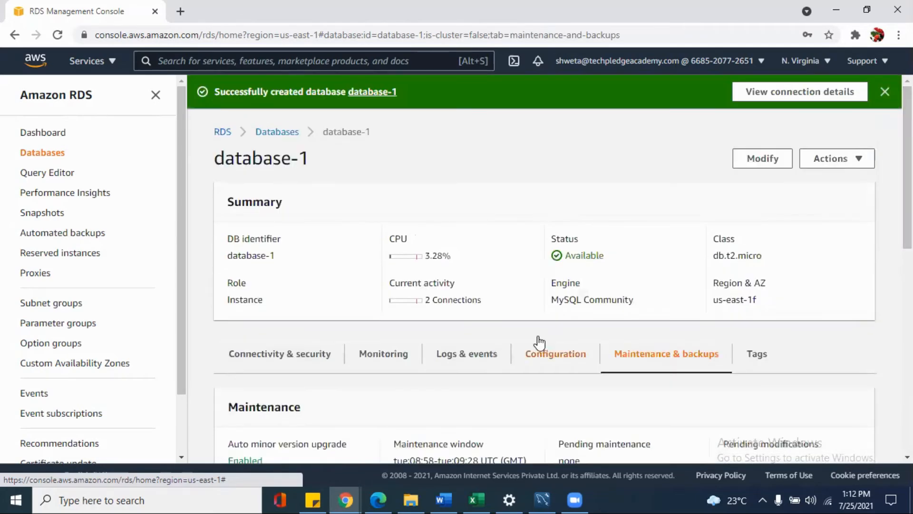
Check the tags associated with database-1.
{"action": "left_click", "coordinate": [745, 356]}
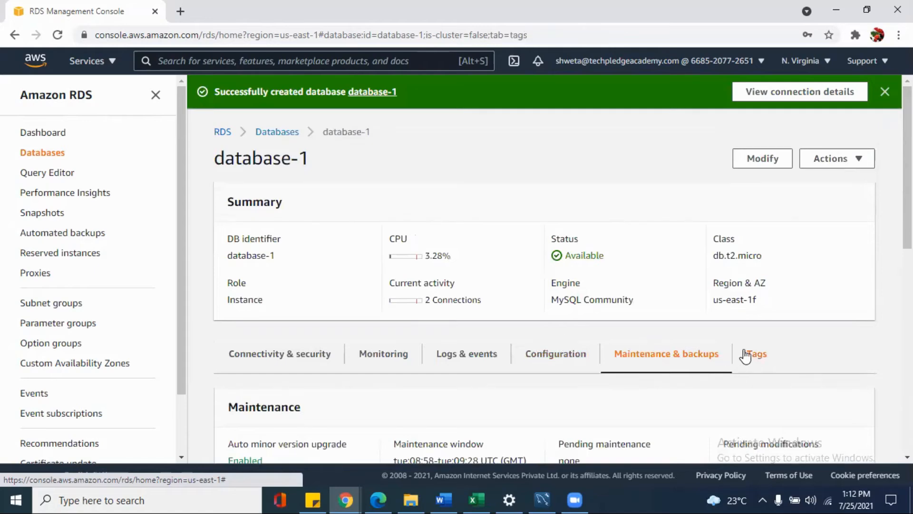
{"action": "scroll", "coordinate": [550, 268], "scroll_direction": "down", "scroll_amount": 1}
{"action": "scroll", "coordinate": [324, 269], "scroll_direction": "down", "scroll_amount": 2}
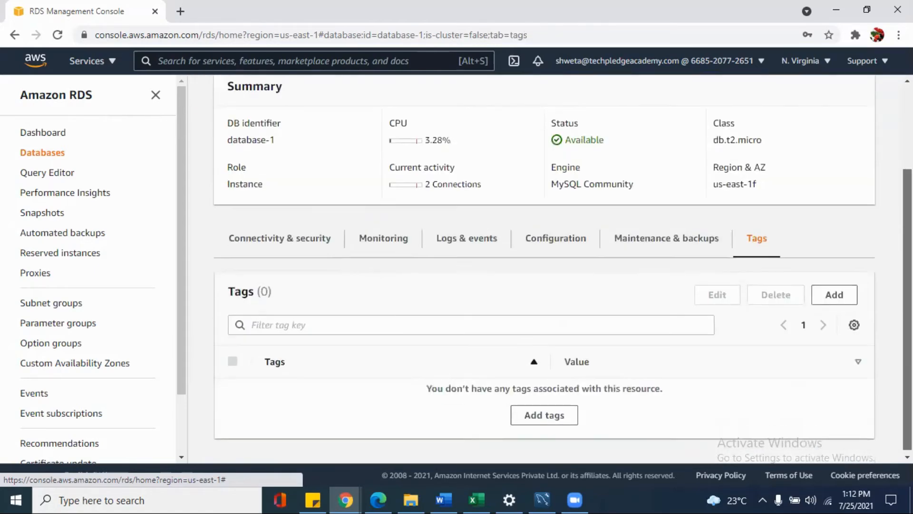
{"action": "scroll", "coordinate": [324, 269], "scroll_direction": "up", "scroll_amount": 3}
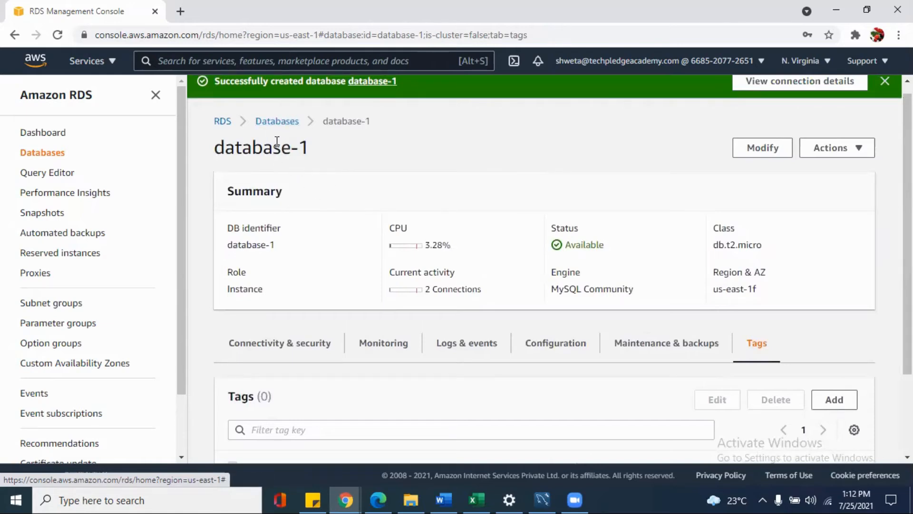
Reopen database-1 from the databases list and copy its endpoint address.
{"action": "left_click", "coordinate": [280, 123]}
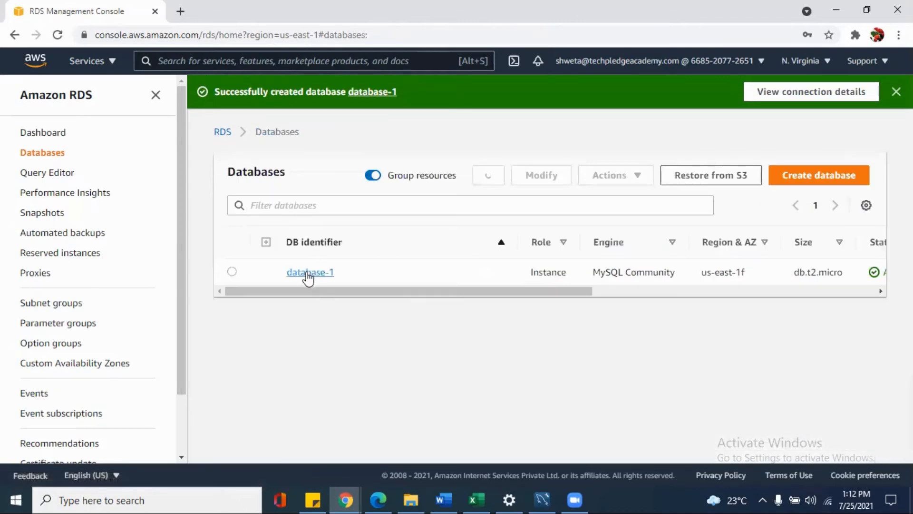
{"action": "left_click", "coordinate": [307, 274]}
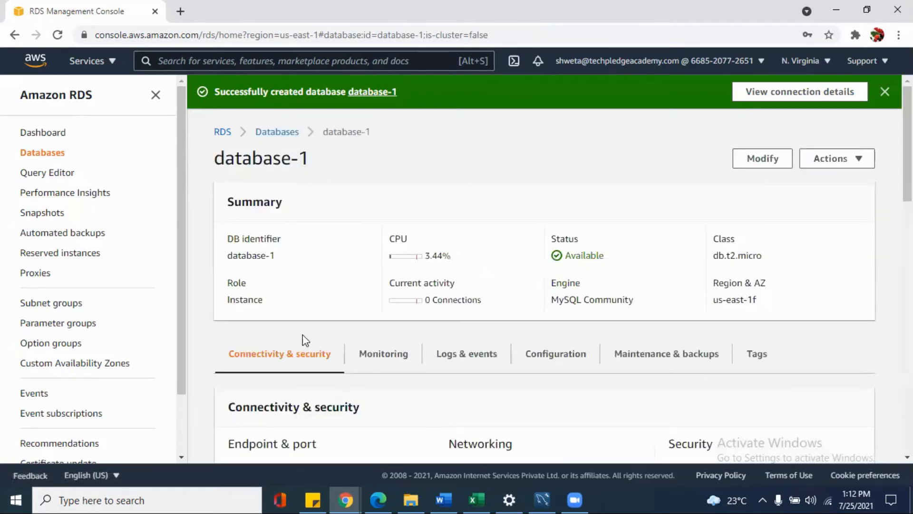
{"action": "scroll", "coordinate": [799, 255], "scroll_direction": "down", "scroll_amount": 9}
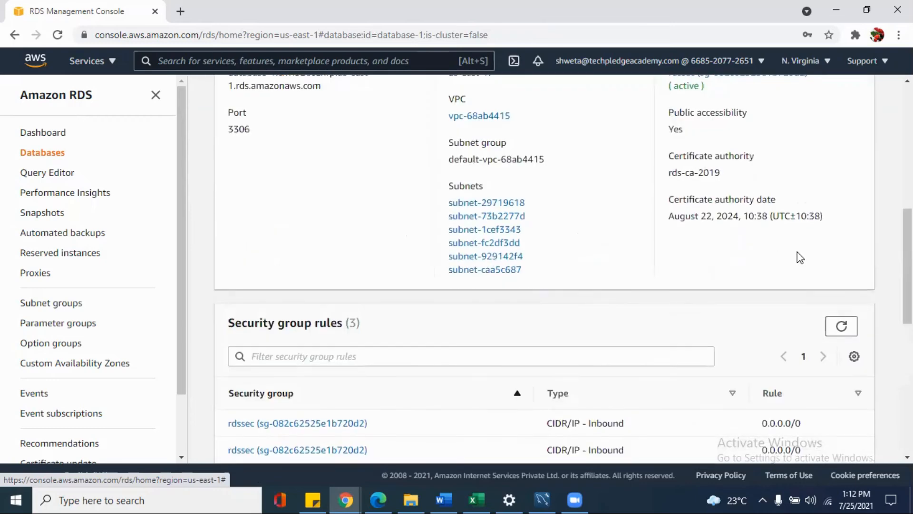
{"action": "scroll", "coordinate": [400, 316], "scroll_direction": "up", "scroll_amount": 3}
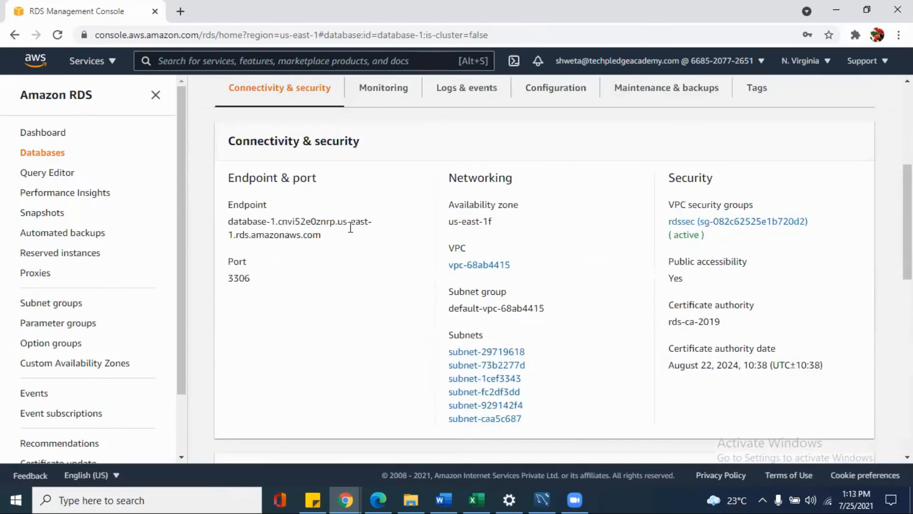
{"action": "left_click_drag", "start_coordinate": [337, 237], "coordinate": [225, 221]}
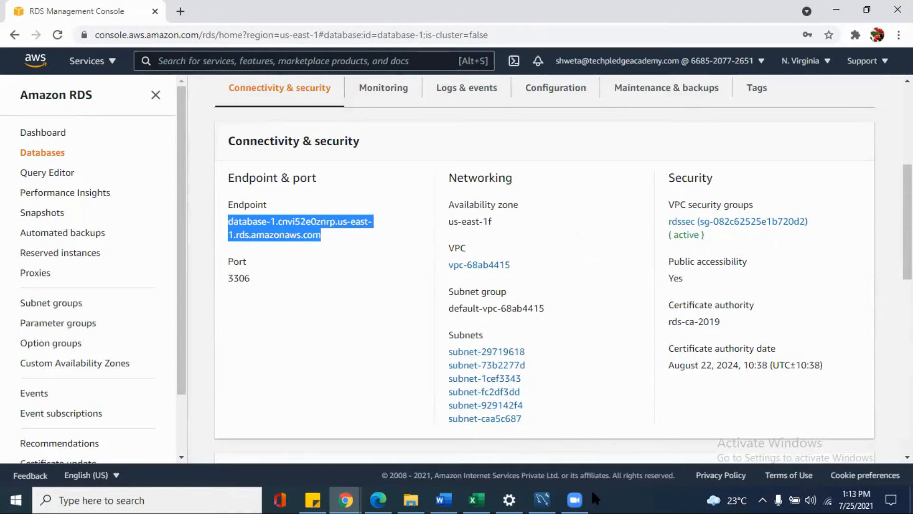
Switch to MySQL Workbench and set up a new connection named rdscon with the copied RDS endpoint as hostname.
{"action": "left_click", "coordinate": [544, 498]}
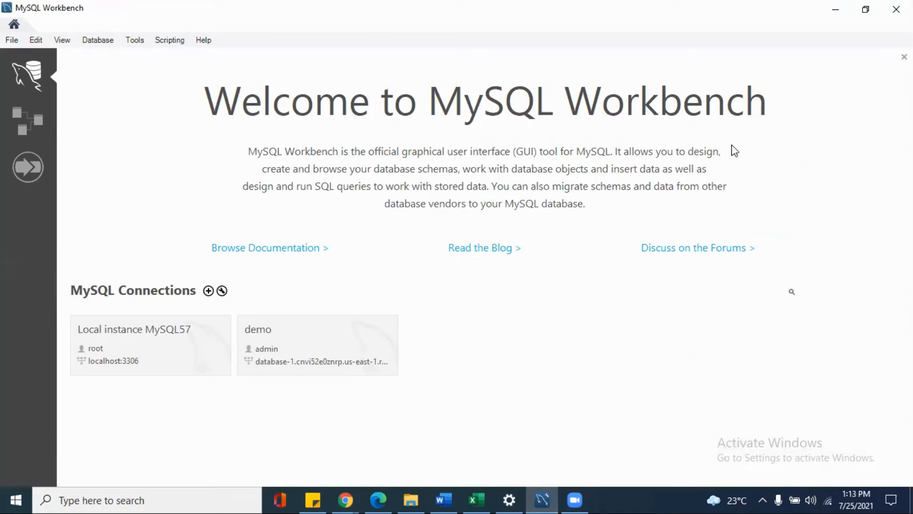
{"action": "left_click", "coordinate": [209, 291]}
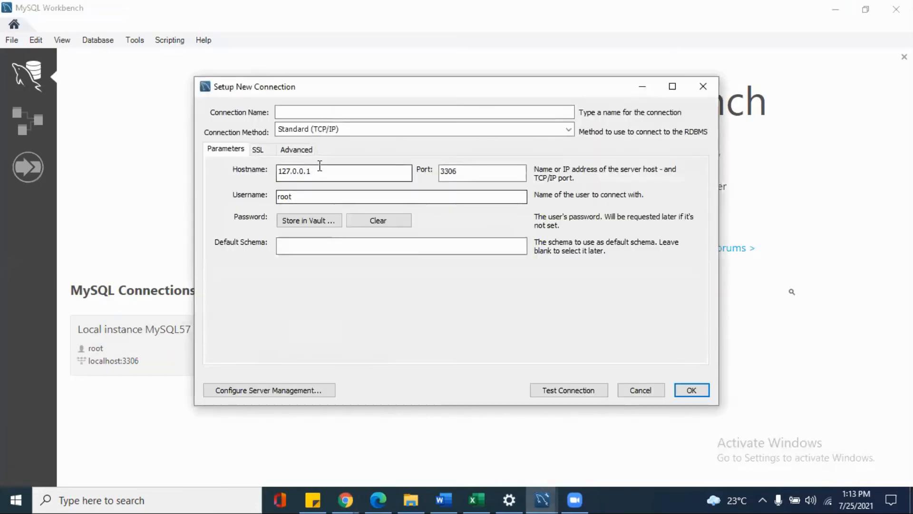
{"action": "left_click", "coordinate": [384, 114]}
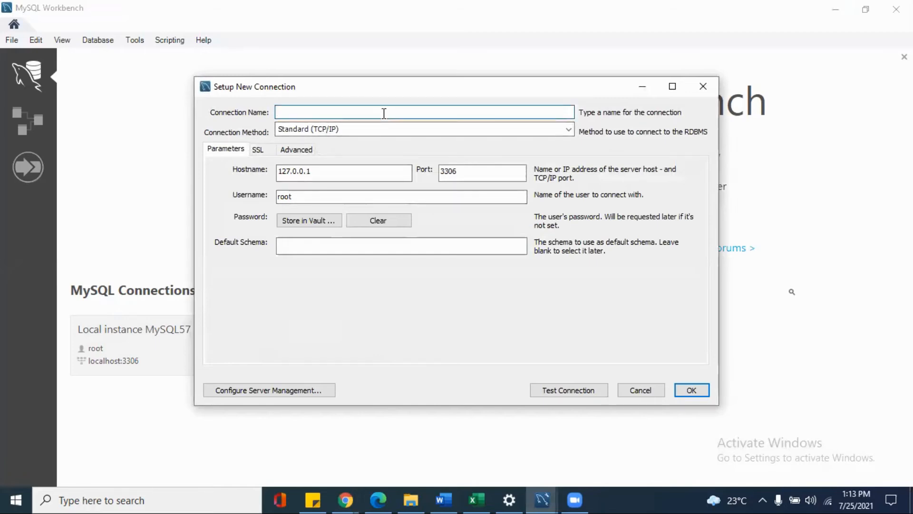
{"action": "type", "text": "rdscon"}
{"action": "left_click_drag", "start_coordinate": [324, 173], "coordinate": [279, 172]}
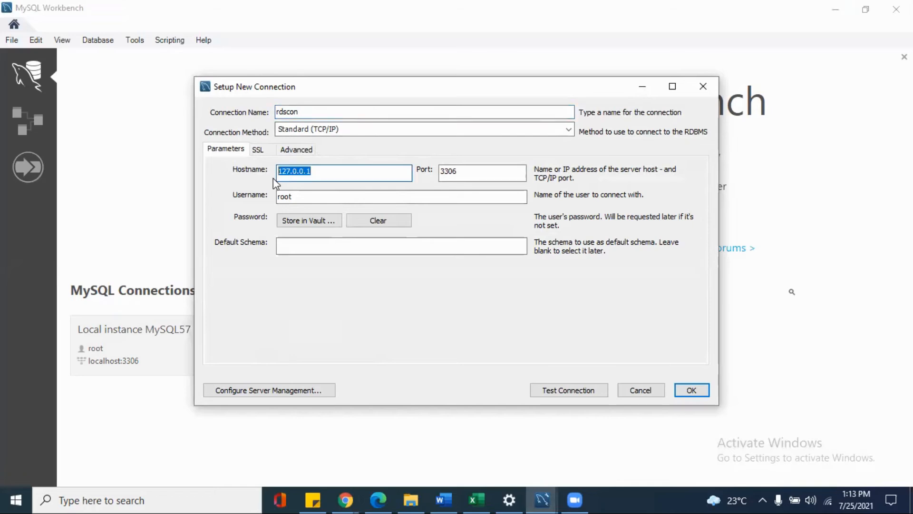
{"action": "key", "text": "ctrl+v"}
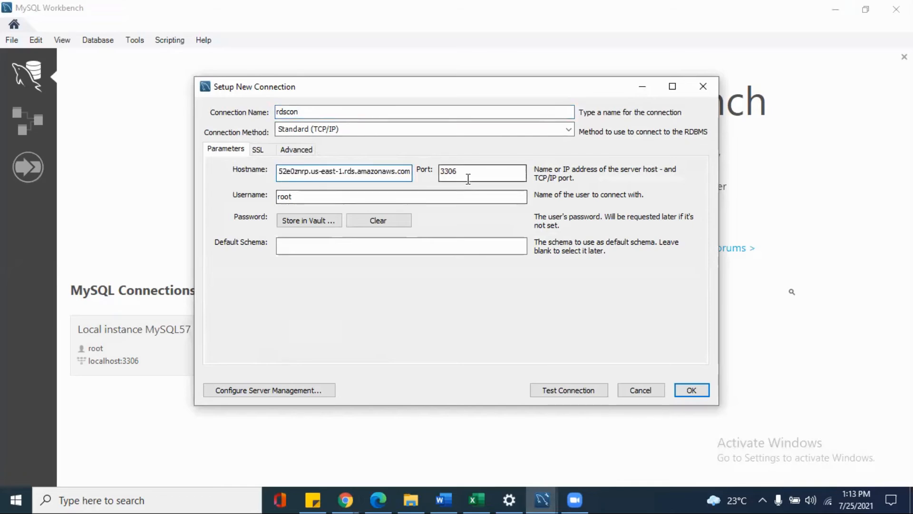
Replace the username of the new connection with admin.
{"action": "left_click_drag", "start_coordinate": [389, 197], "coordinate": [273, 208]}
{"action": "type", "text": "ad"}
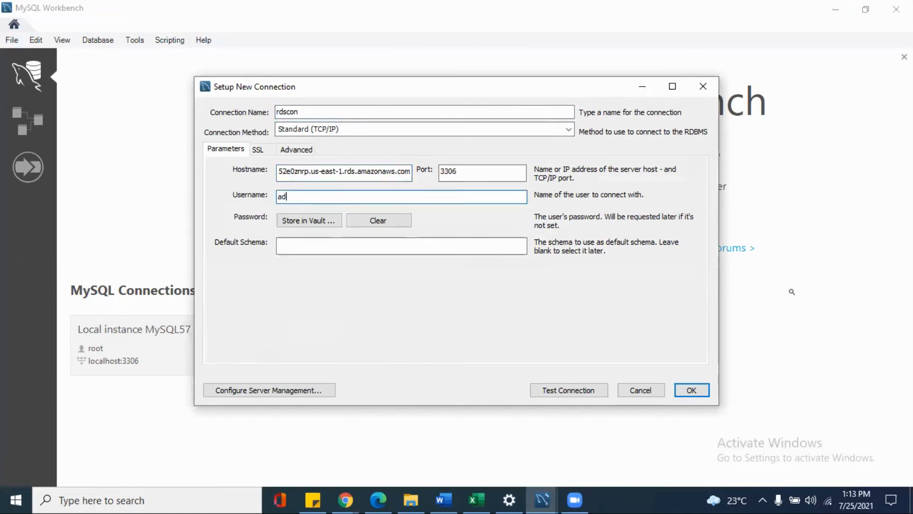
{"action": "type", "text": "min"}
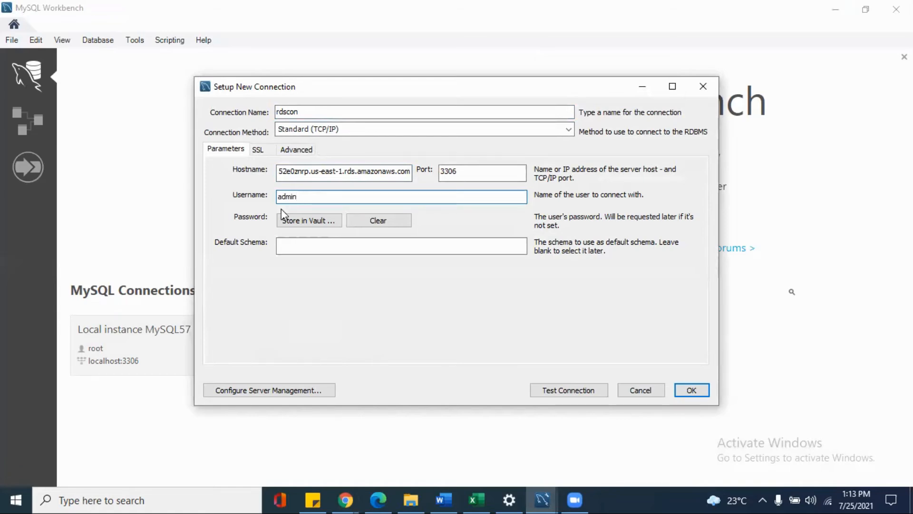
Test the rdscon connection, entering the database account password, and dismiss the test result.
{"action": "left_click", "coordinate": [565, 392]}
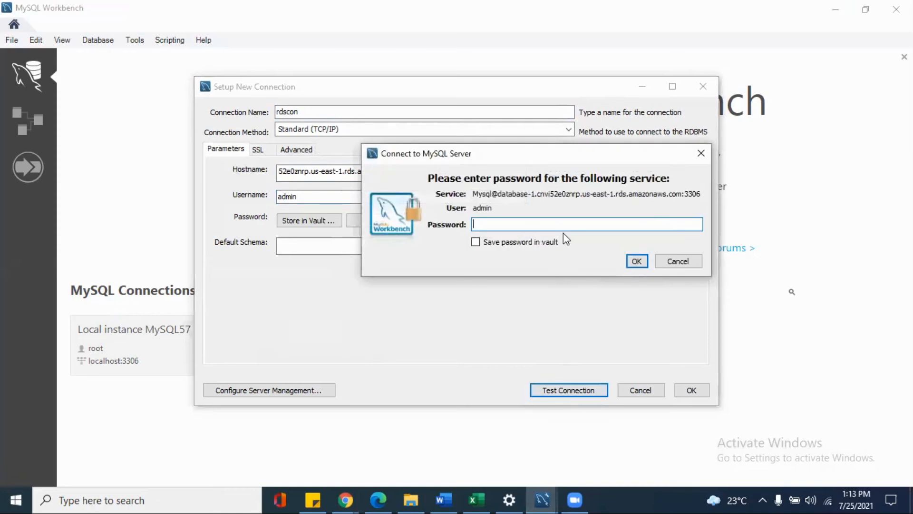
{"action": "type", "text": "*********"}
{"action": "left_click", "coordinate": [641, 259]}
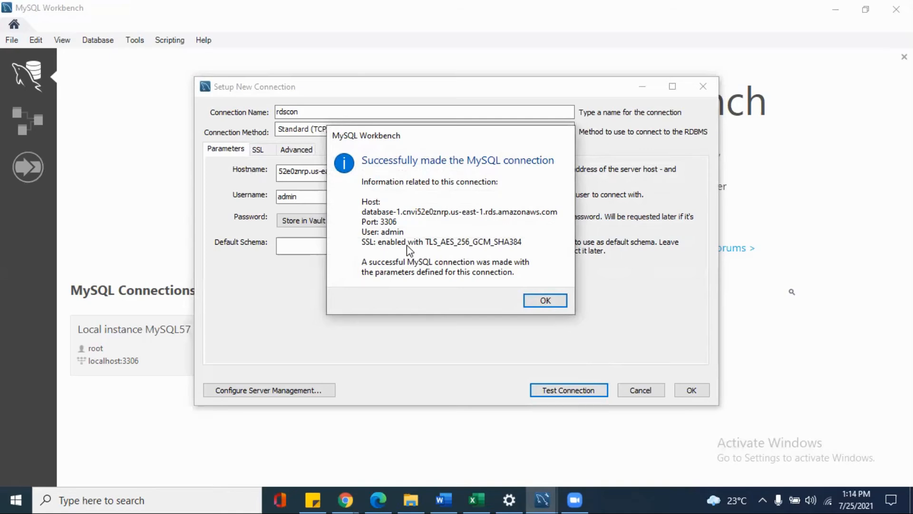
{"action": "left_click", "coordinate": [538, 301]}
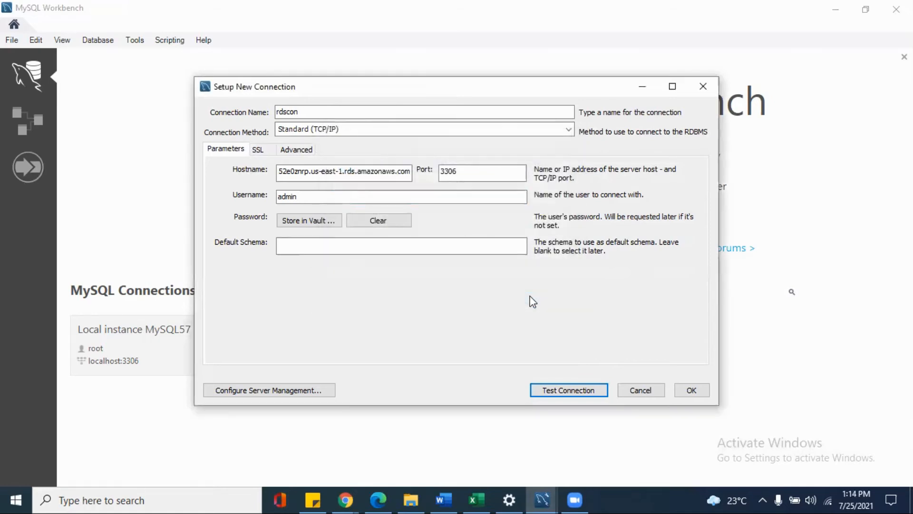
Save the rdscon connection and open it.
{"action": "left_click", "coordinate": [692, 390]}
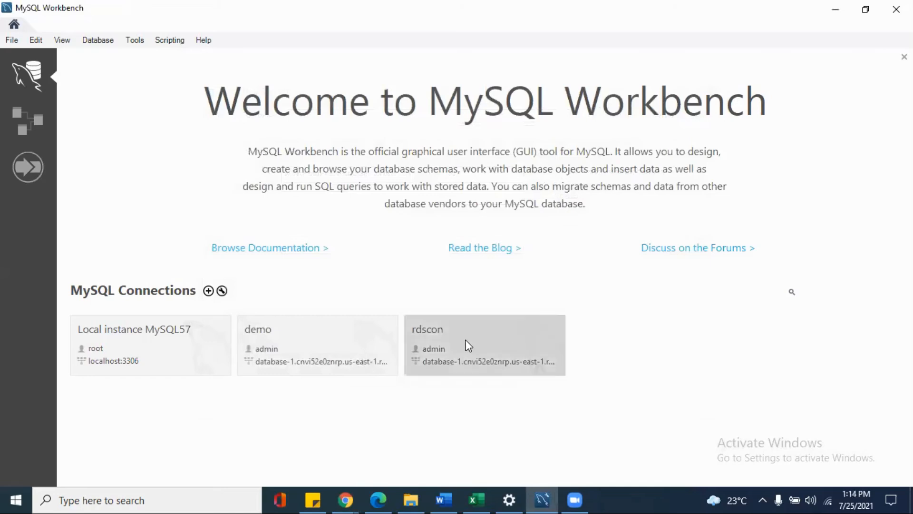
{"action": "left_click", "coordinate": [466, 340]}
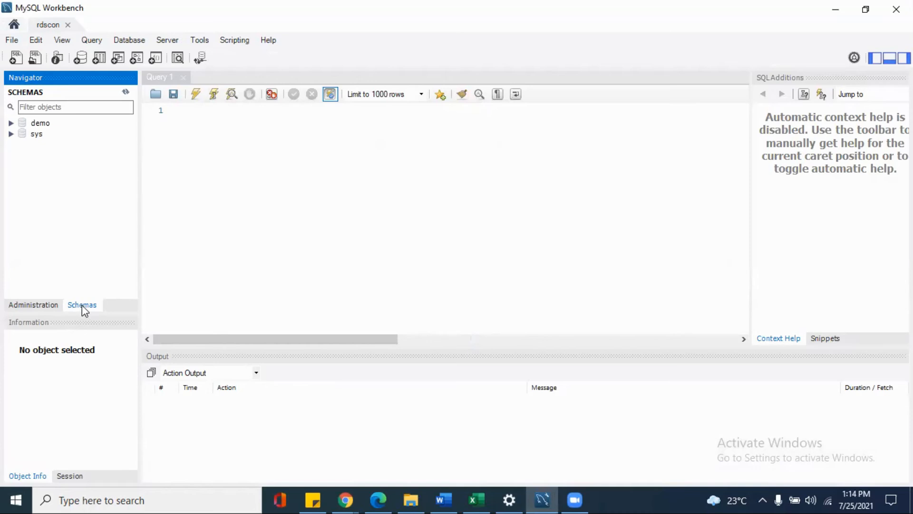
Start a new table named emp_data in the demo schema and generate its creation script for review.
{"action": "left_click", "coordinate": [41, 124]}
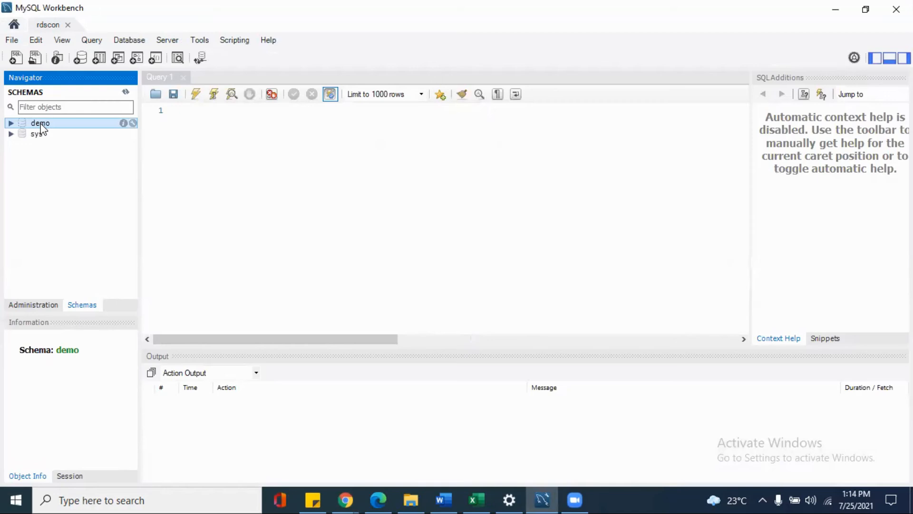
{"action": "right_click", "coordinate": [42, 126]}
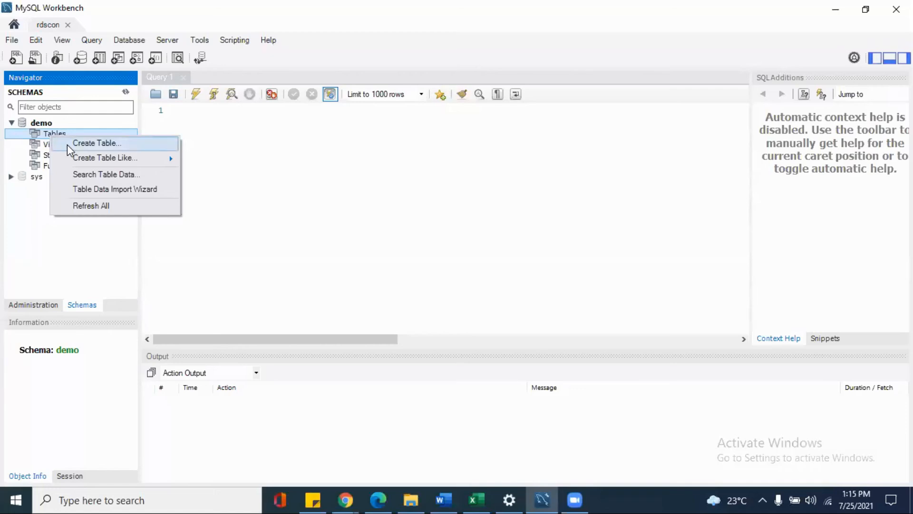
{"action": "left_click", "coordinate": [68, 146]}
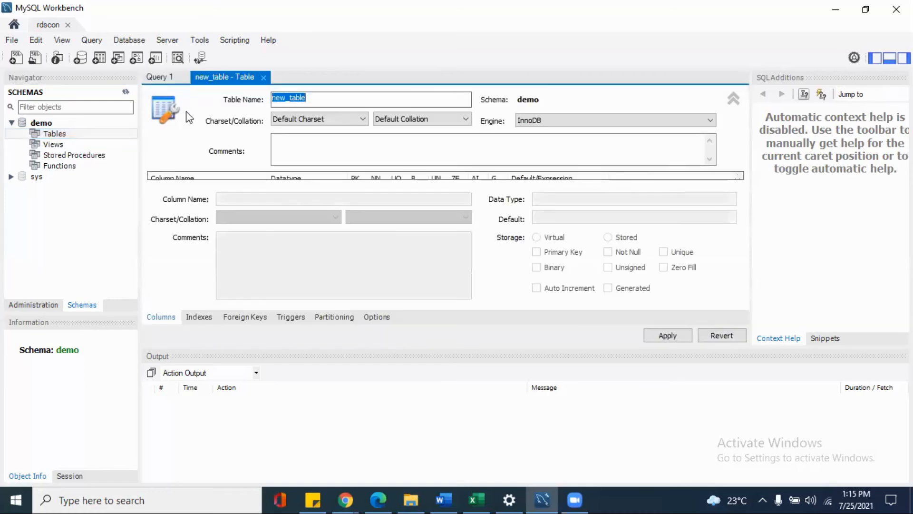
{"action": "type", "text": "emp"}
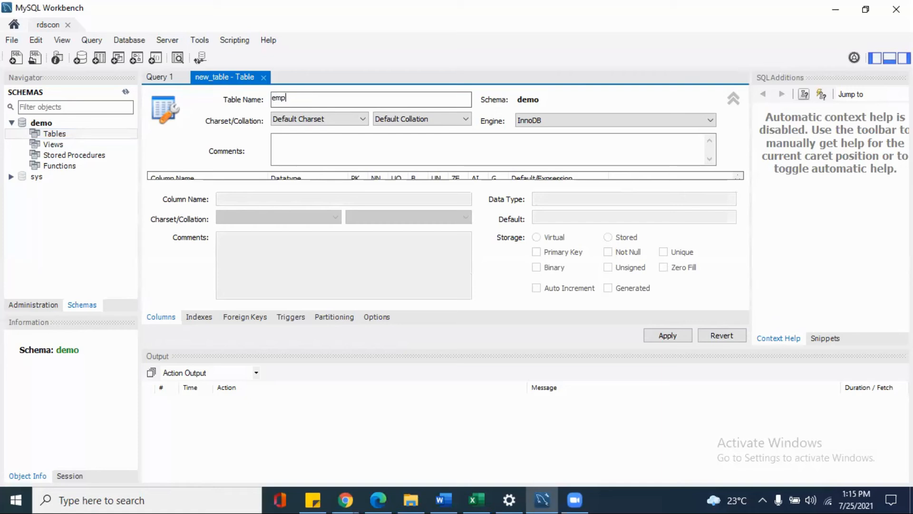
{"action": "type", "text": "_data"}
{"action": "left_click", "coordinate": [666, 339]}
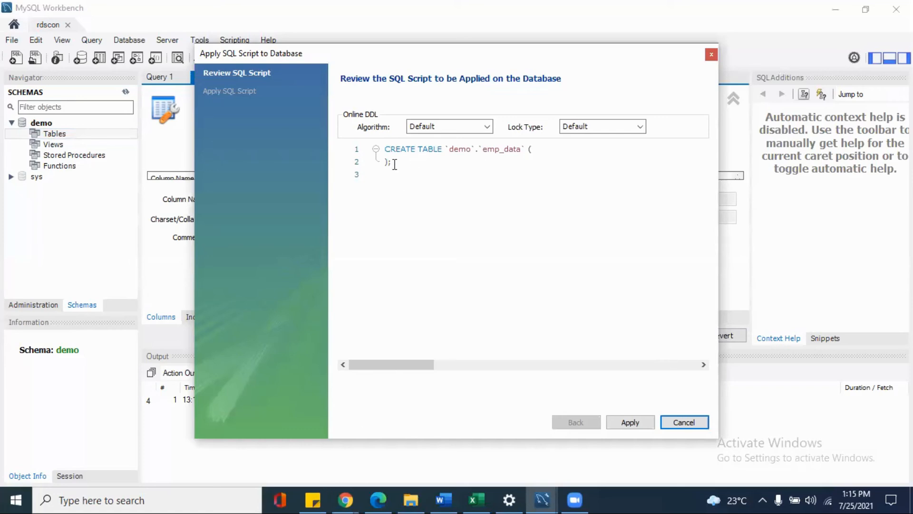
Copy the prepared CREATE TABLE statement for empdata from Sticky Notes and paste it inside the emp_data script on a new line.
{"action": "left_click", "coordinate": [313, 499]}
{"action": "left_click", "coordinate": [140, 315], "text": "shift"}
{"action": "key", "text": "ctrl+c"}
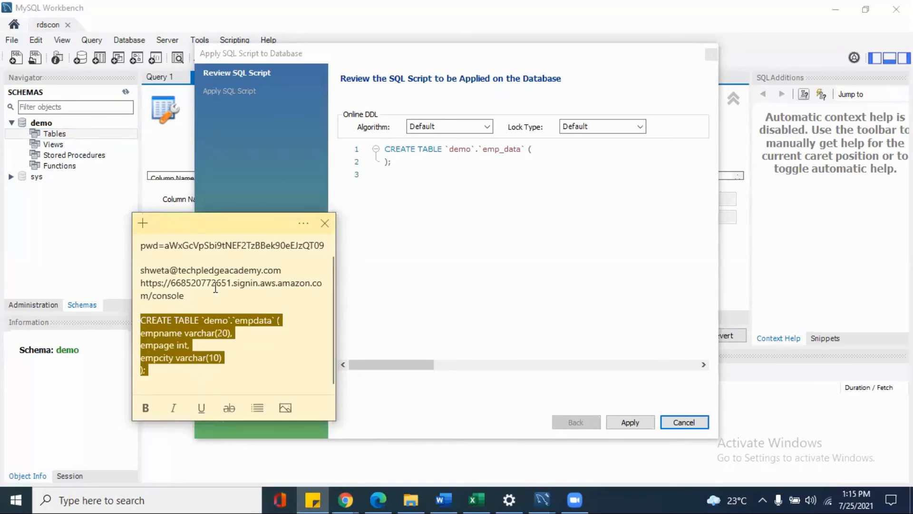
{"action": "left_click", "coordinate": [325, 223]}
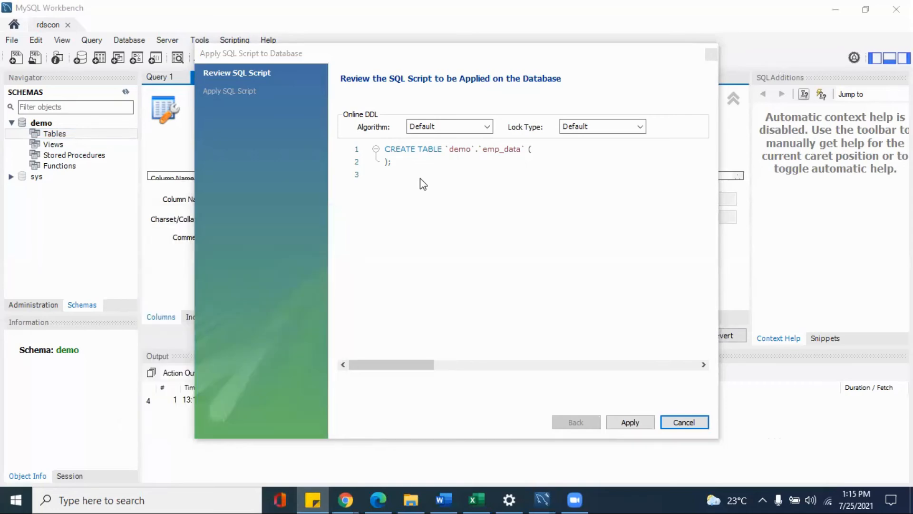
{"action": "key", "text": "alt+Tab"}
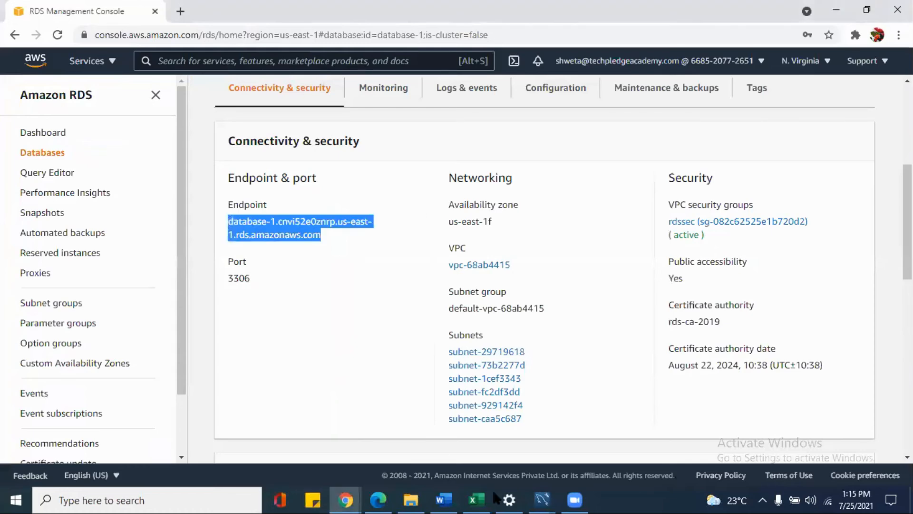
{"action": "left_click", "coordinate": [542, 500]}
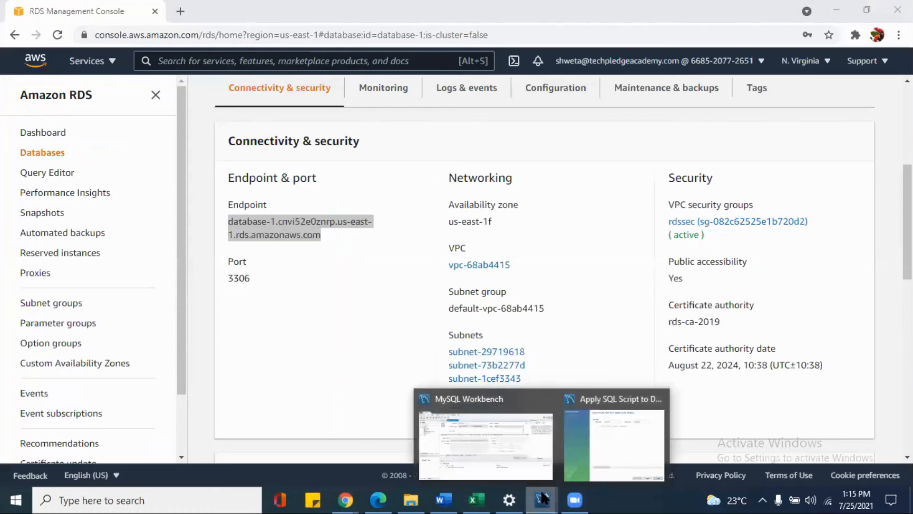
{"action": "left_click", "coordinate": [587, 431]}
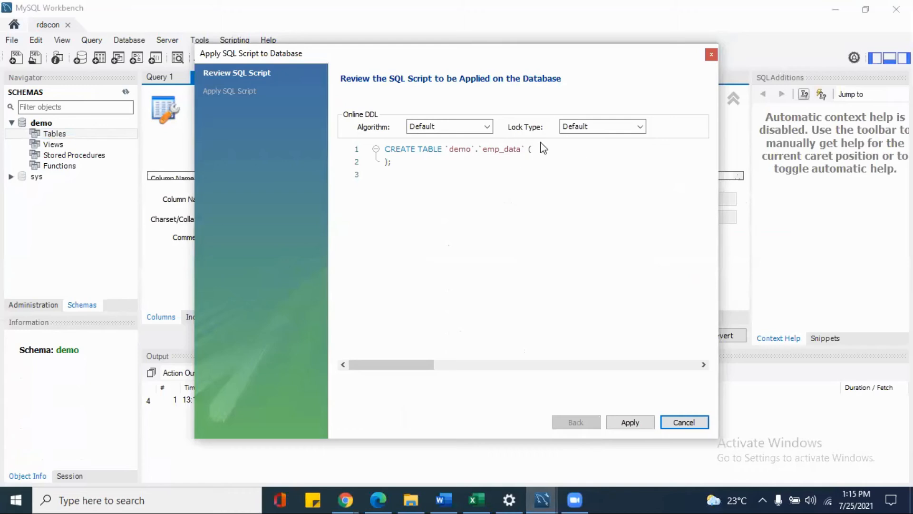
{"action": "left_click", "coordinate": [537, 154]}
{"action": "key", "text": "Return"}
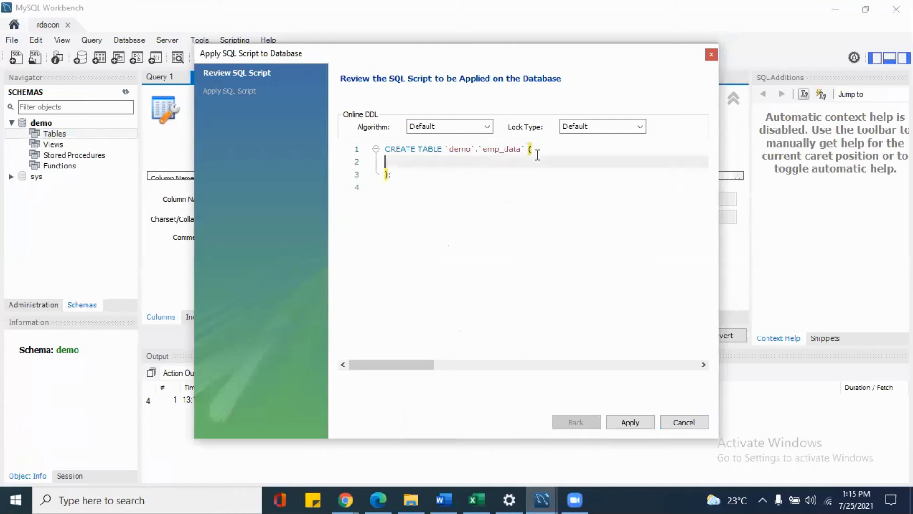
{"action": "key", "text": "ctrl+v"}
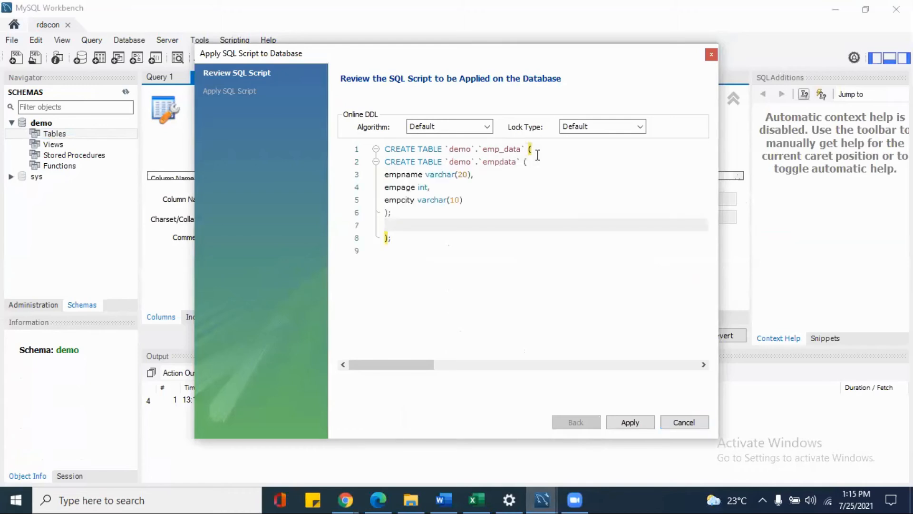
Remove the duplicate table header and surplus brackets, keeping empname varchar(20), empage int and empcity varchar(10), and apply the script to the database.
{"action": "left_click_drag", "start_coordinate": [521, 162], "coordinate": [385, 162]}
{"action": "key", "text": "BackSpace"}
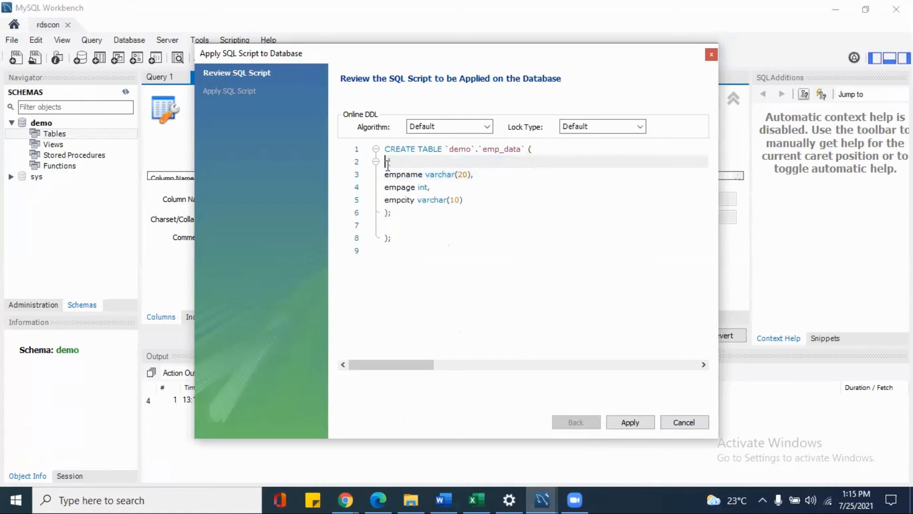
{"action": "key", "text": "BackSpace"}
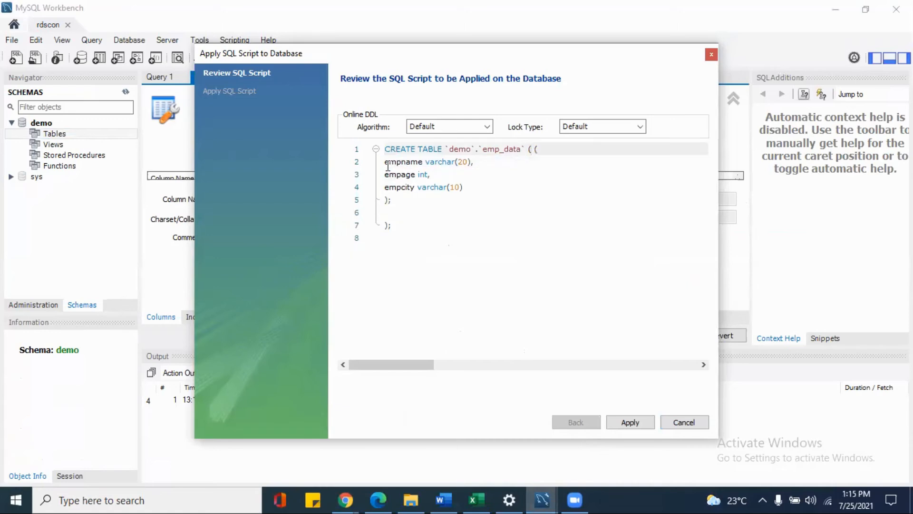
{"action": "key", "text": "BackSpace"}
{"action": "left_click", "coordinate": [539, 339]}
{"action": "key", "text": "BackSpace"}
{"action": "key", "text": "BackSpace"}
{"action": "key", "text": "BackSpace"}
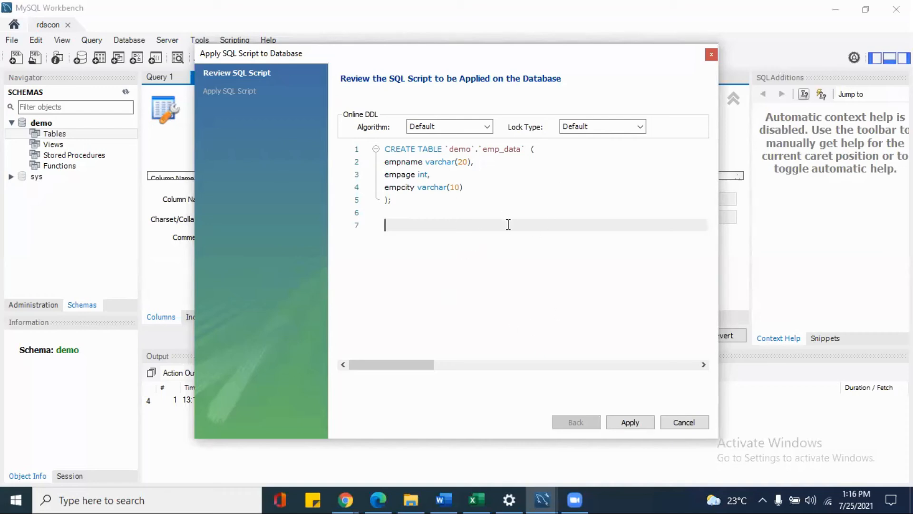
{"action": "left_click", "coordinate": [633, 422]}
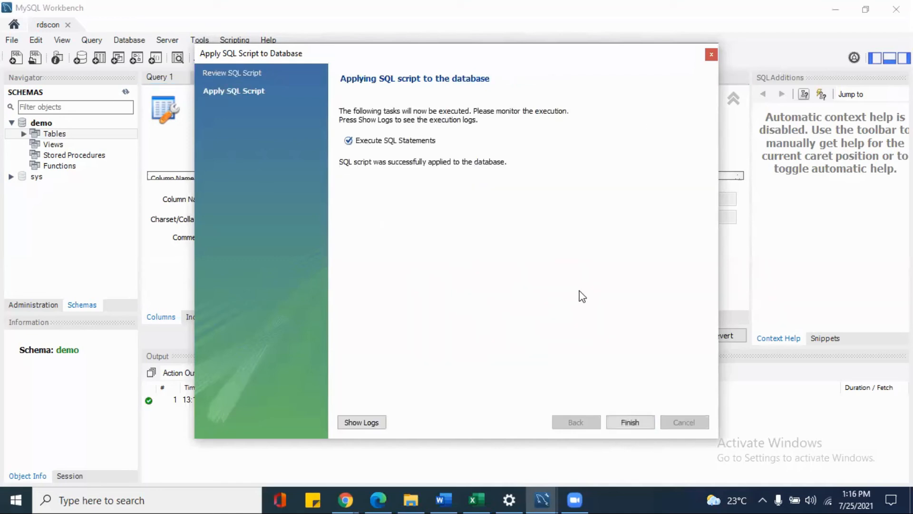
{"action": "left_click", "coordinate": [626, 417]}
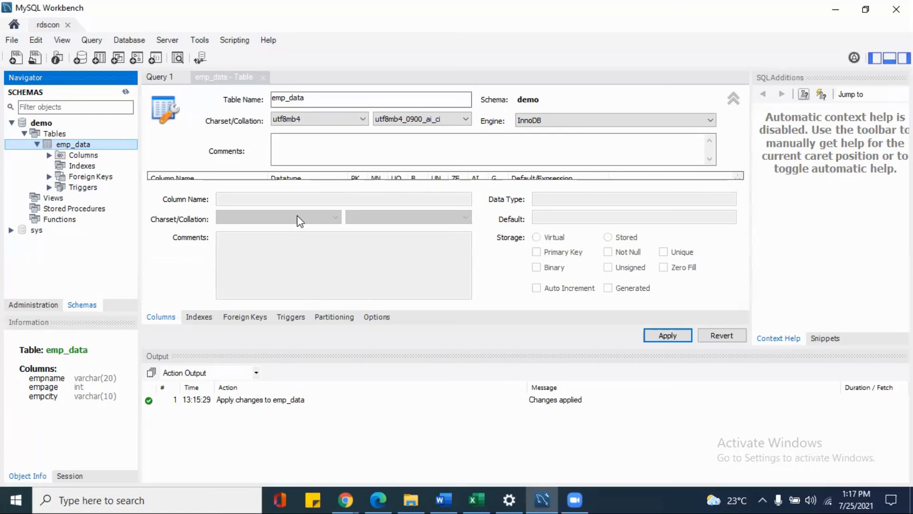
Switch to the RDS console in Chrome and select database-1 in the databases list.
{"action": "left_click", "coordinate": [835, 12]}
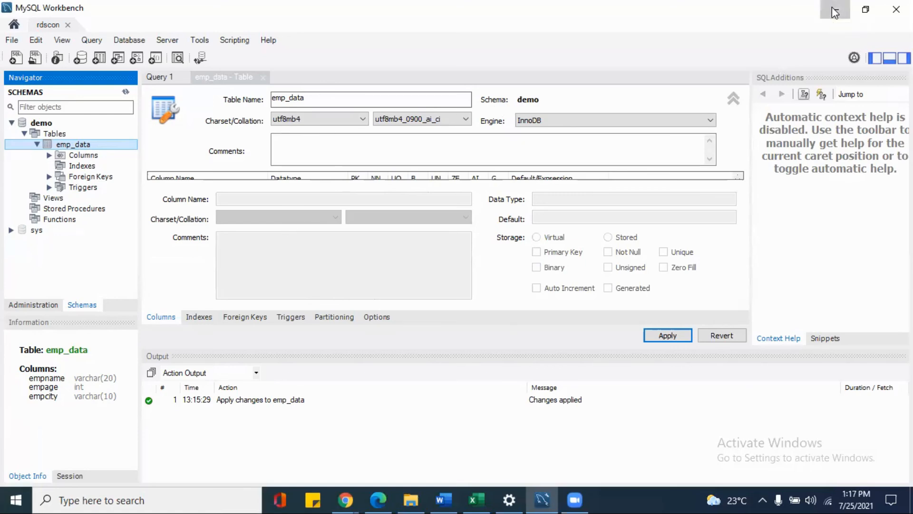
{"action": "scroll", "coordinate": [361, 202], "scroll_direction": "up", "scroll_amount": 4}
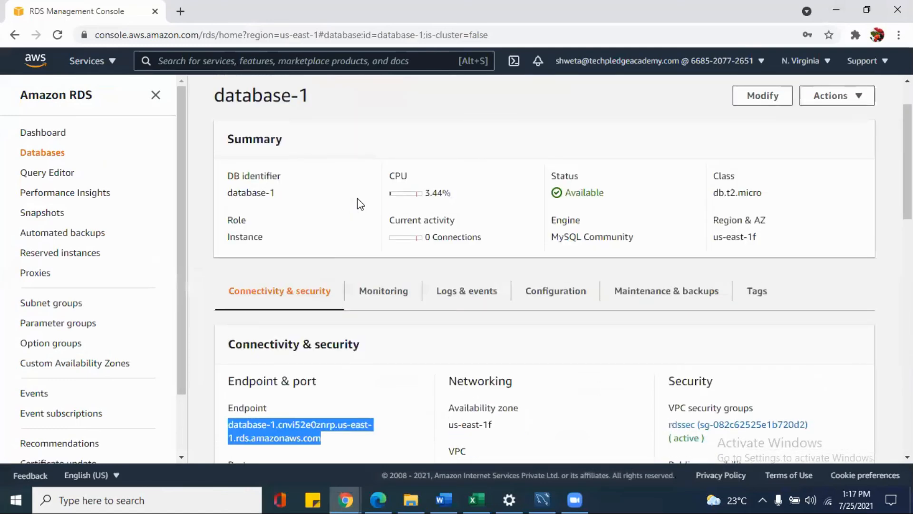
{"action": "left_click", "coordinate": [32, 153]}
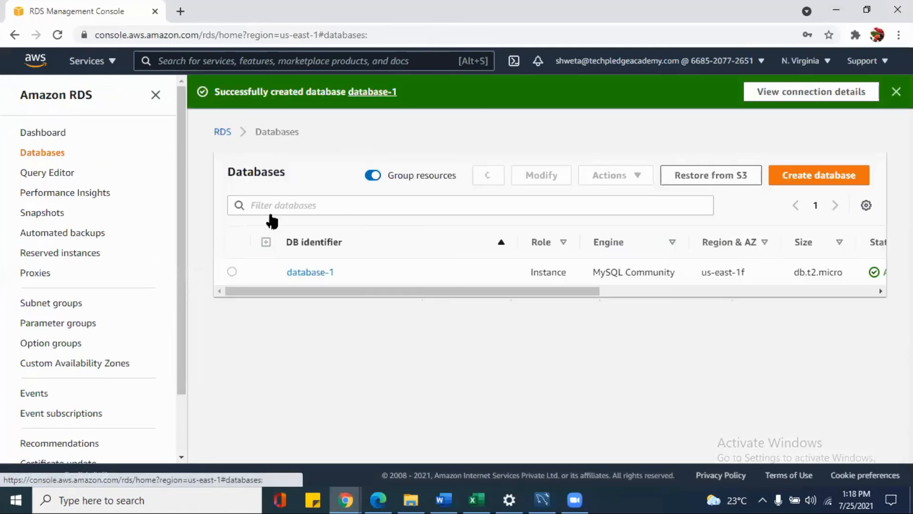
{"action": "left_click", "coordinate": [233, 270]}
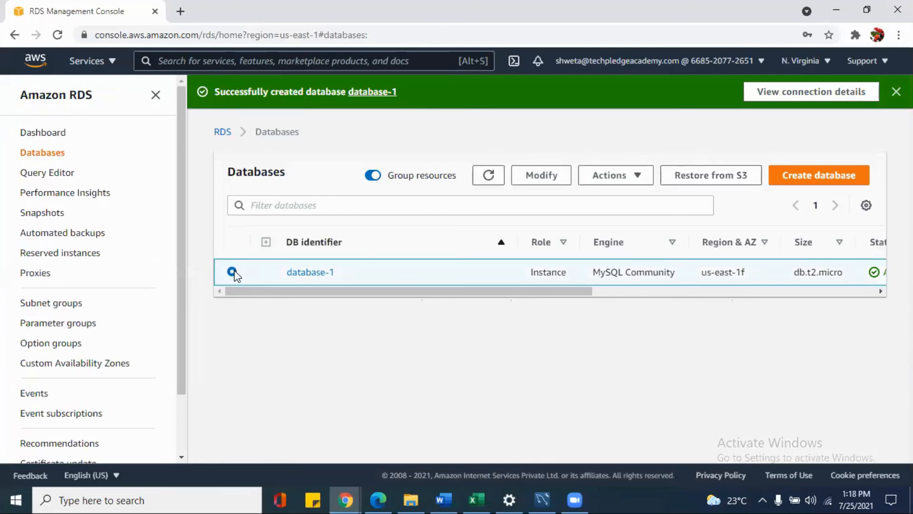
{"action": "left_click", "coordinate": [822, 183]}
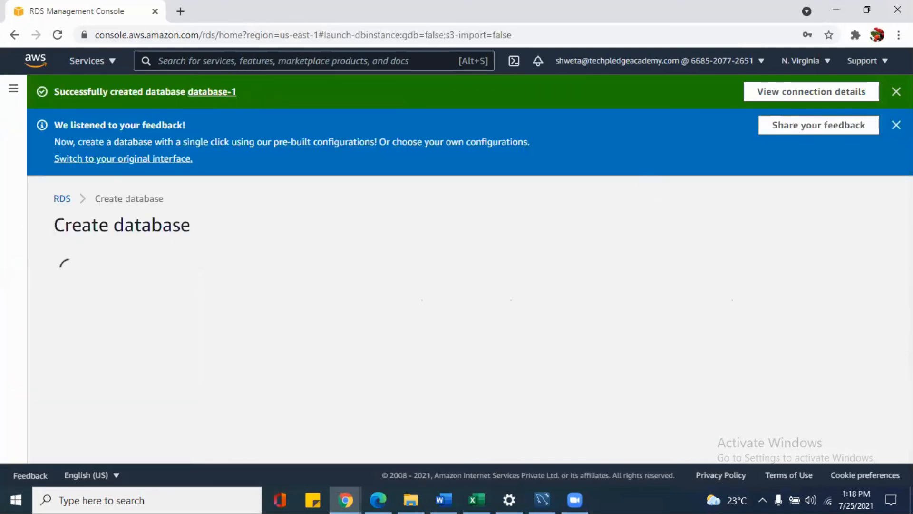
{"action": "left_click", "coordinate": [896, 125]}
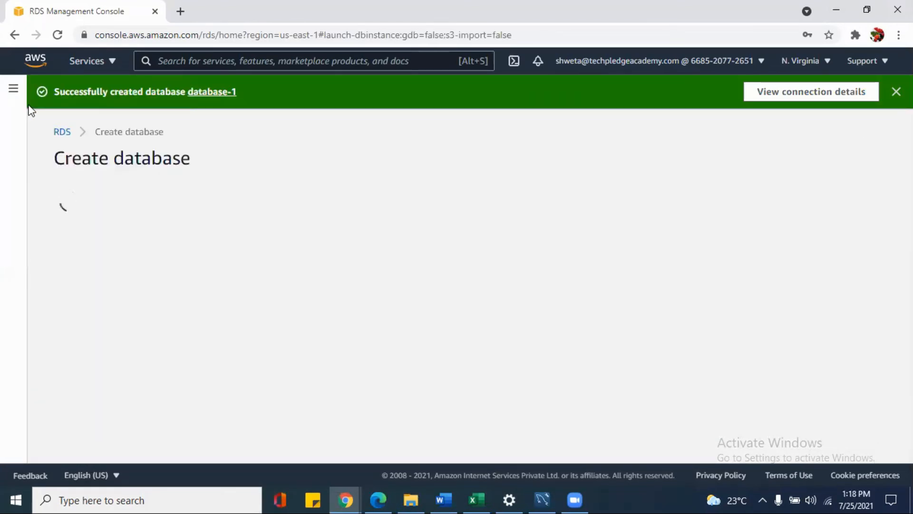
{"action": "left_click", "coordinate": [90, 61]}
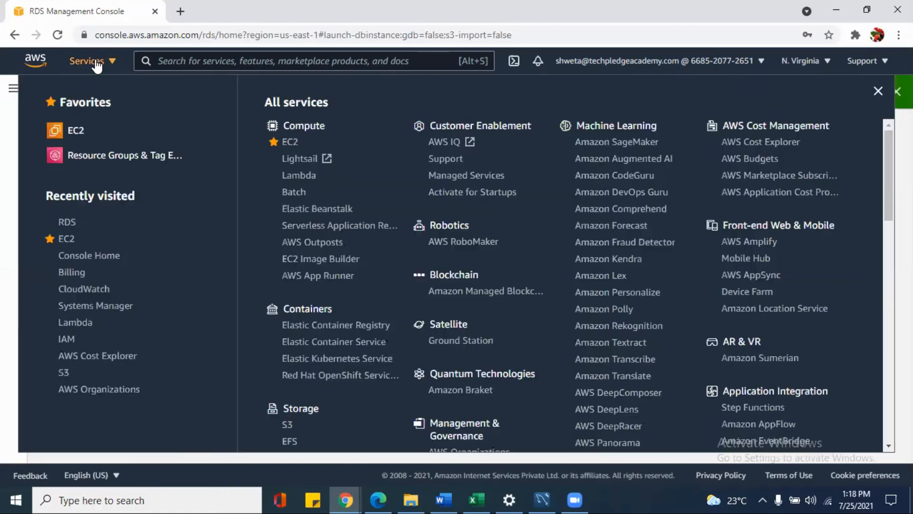
{"action": "left_click", "coordinate": [73, 222]}
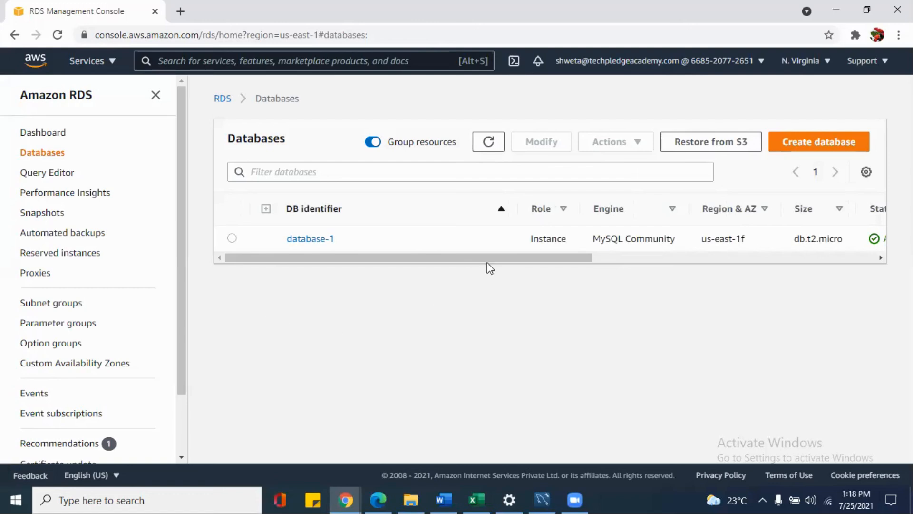
Select database-1 in the databases list and open the form to create a read replica of it.
{"action": "left_click", "coordinate": [233, 241]}
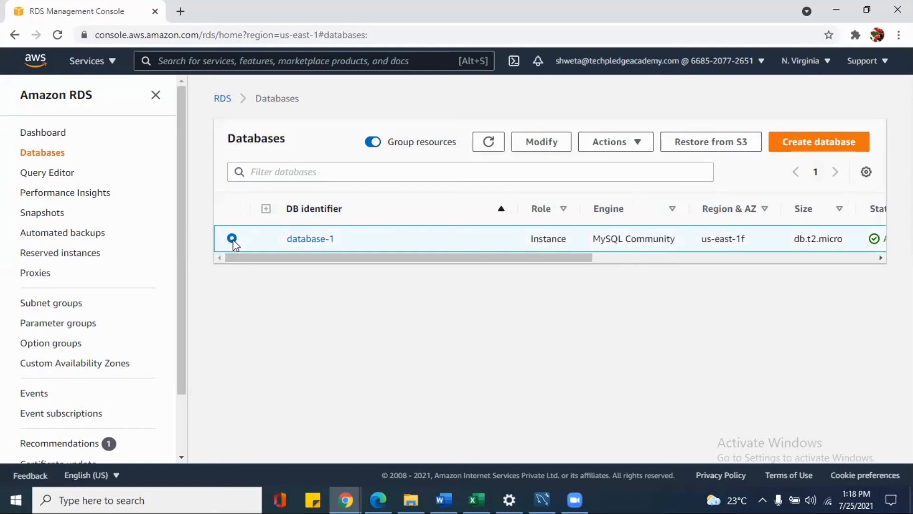
{"action": "left_click", "coordinate": [617, 149]}
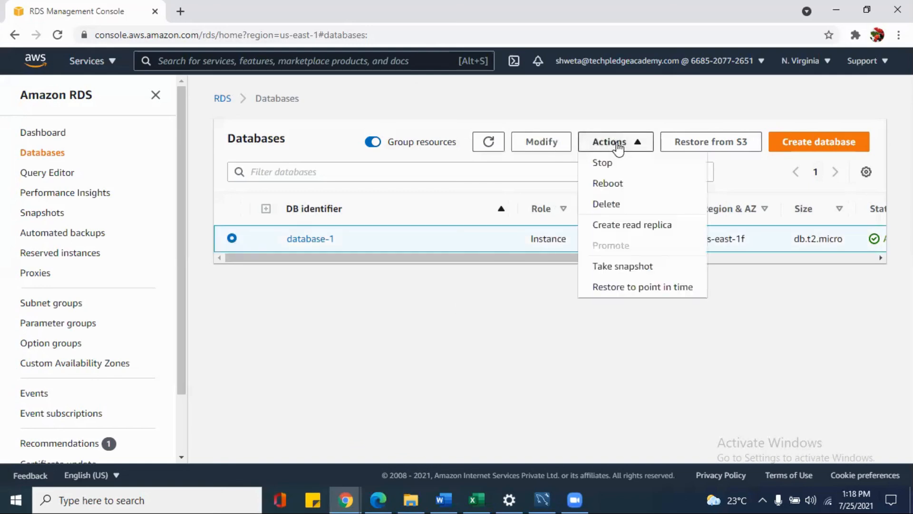
{"action": "left_click", "coordinate": [620, 232]}
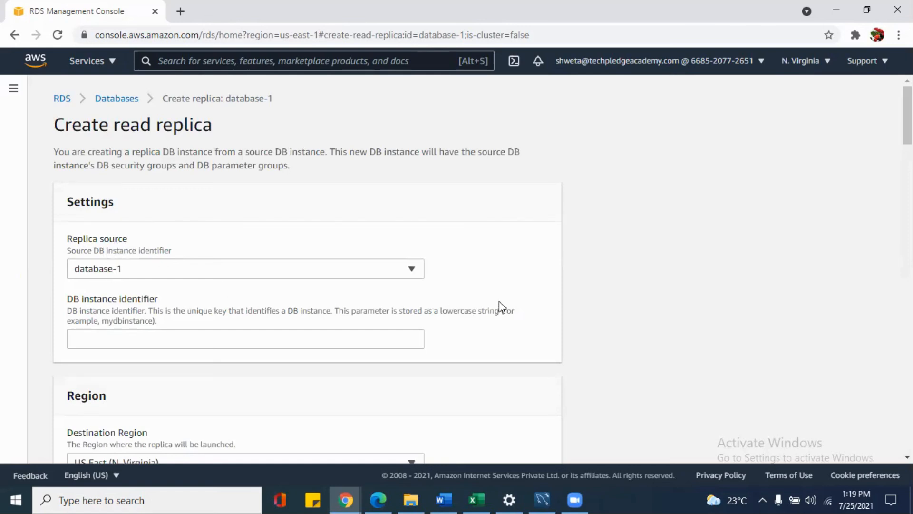
Review the read replica form for database-1, including the available destination regions, the instance class and the log export and maintenance settings.
{"action": "scroll", "coordinate": [482, 270], "scroll_direction": "down", "scroll_amount": 3}
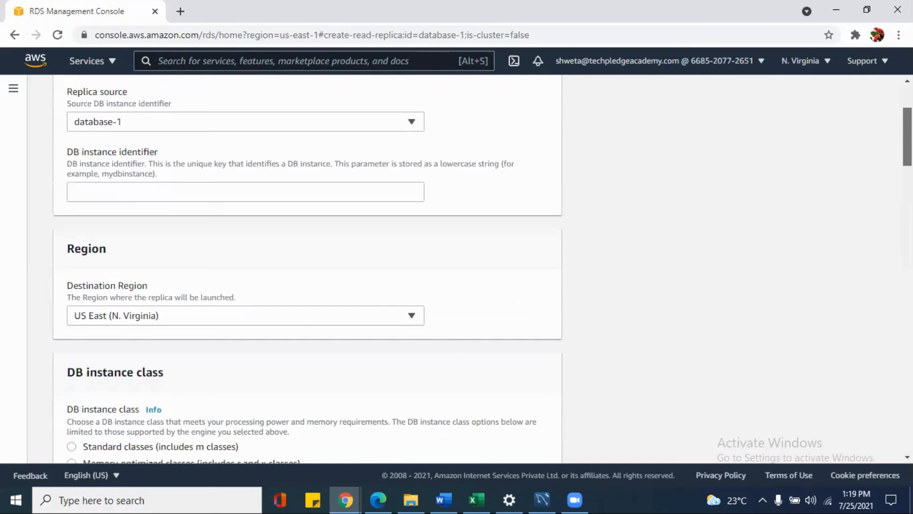
{"action": "scroll", "coordinate": [466, 268], "scroll_direction": "down", "scroll_amount": 1}
{"action": "scroll", "coordinate": [306, 269], "scroll_direction": "down", "scroll_amount": 1}
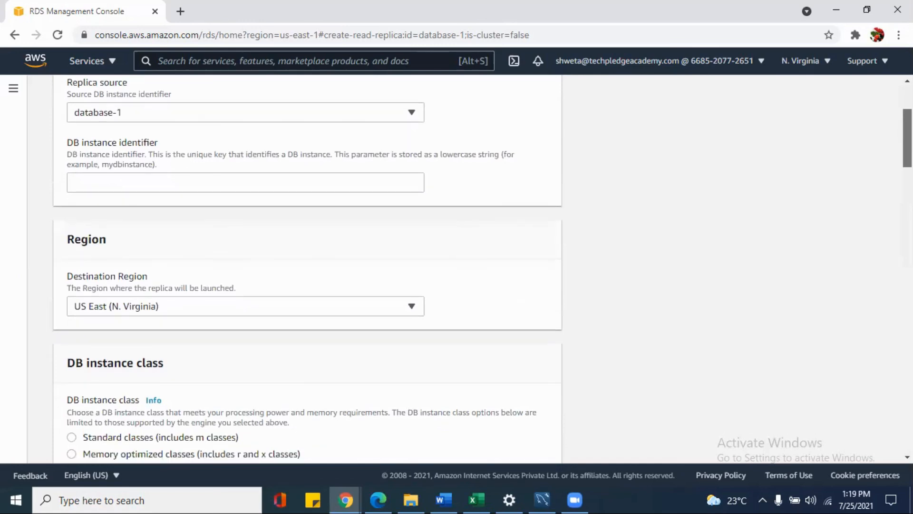
{"action": "scroll", "coordinate": [306, 269], "scroll_direction": "down", "scroll_amount": 3}
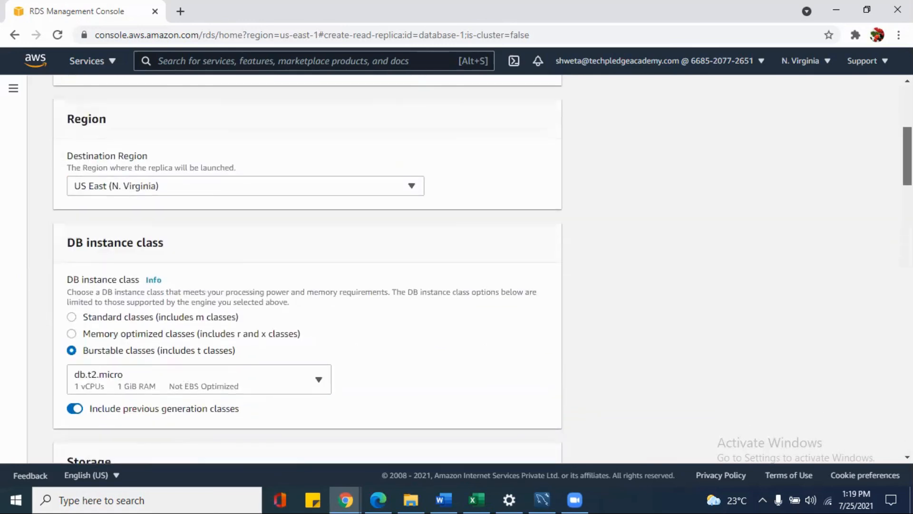
{"action": "left_click", "coordinate": [369, 192]}
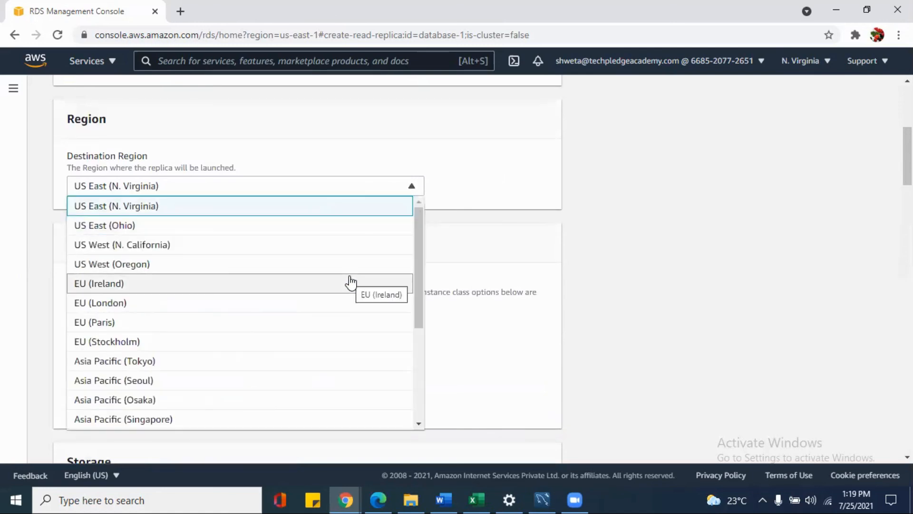
{"action": "scroll", "coordinate": [351, 281], "scroll_direction": "down", "scroll_amount": 2}
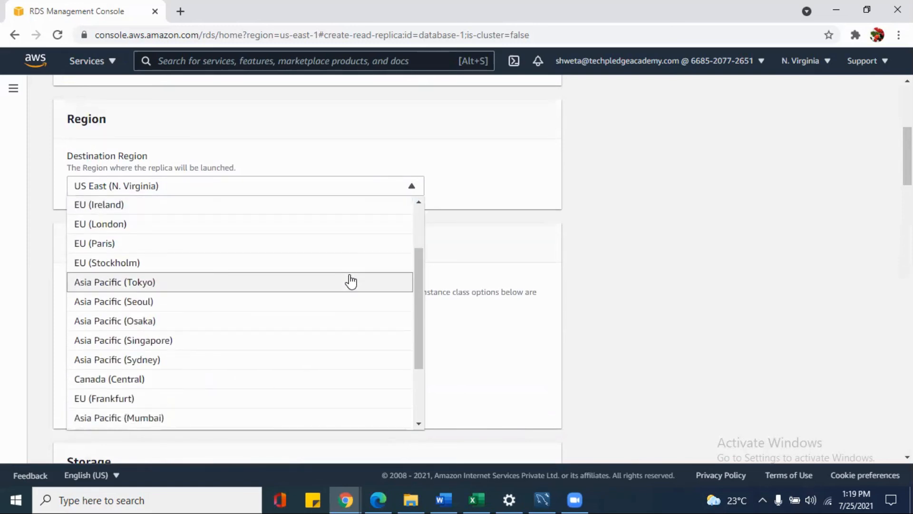
{"action": "scroll", "coordinate": [351, 281], "scroll_direction": "down", "scroll_amount": 1}
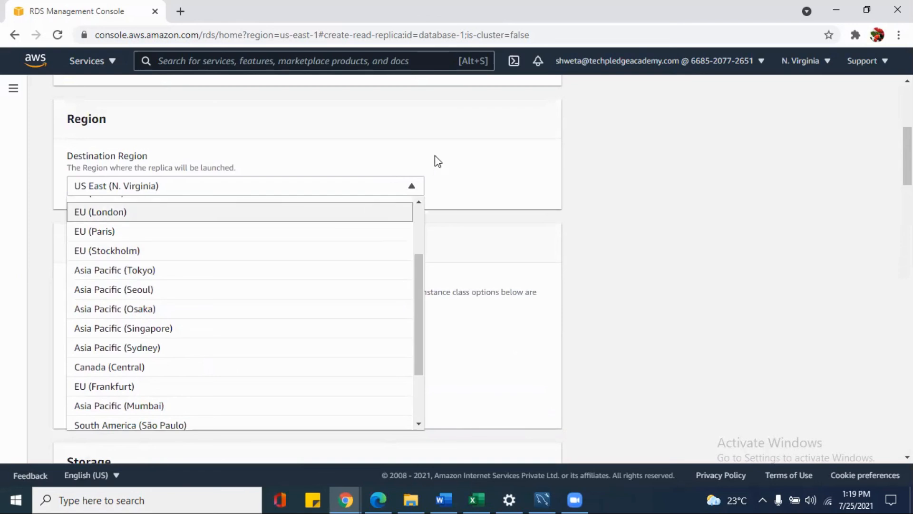
{"action": "left_click", "coordinate": [448, 179]}
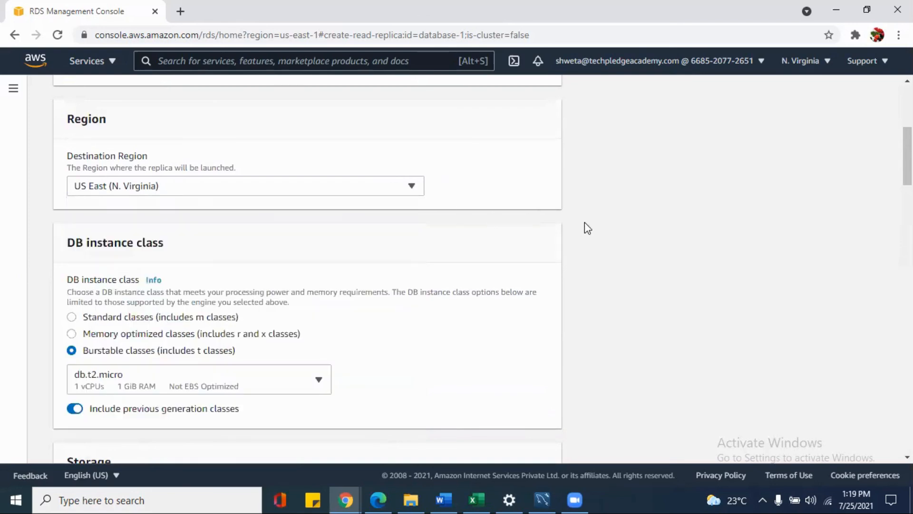
{"action": "left_click_drag", "start_coordinate": [908, 162], "coordinate": [907, 425]}
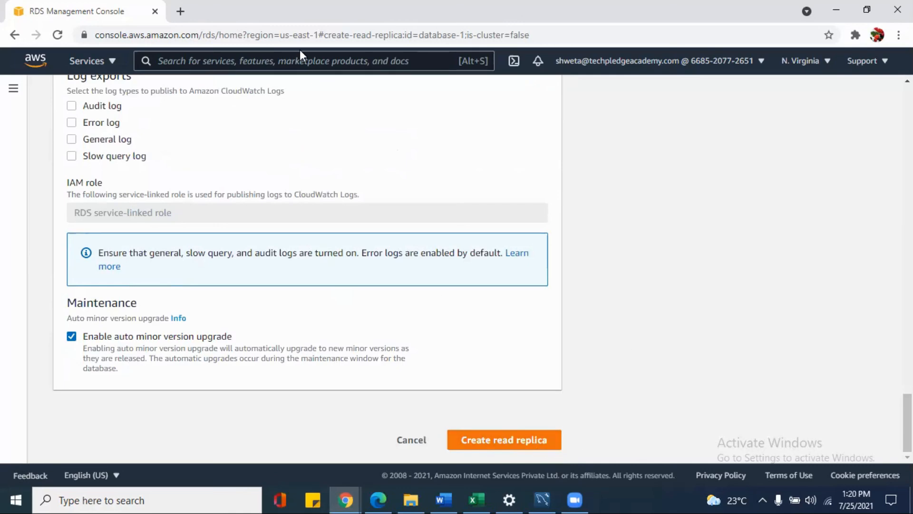
{"action": "left_click_drag", "start_coordinate": [908, 422], "coordinate": [908, 116]}
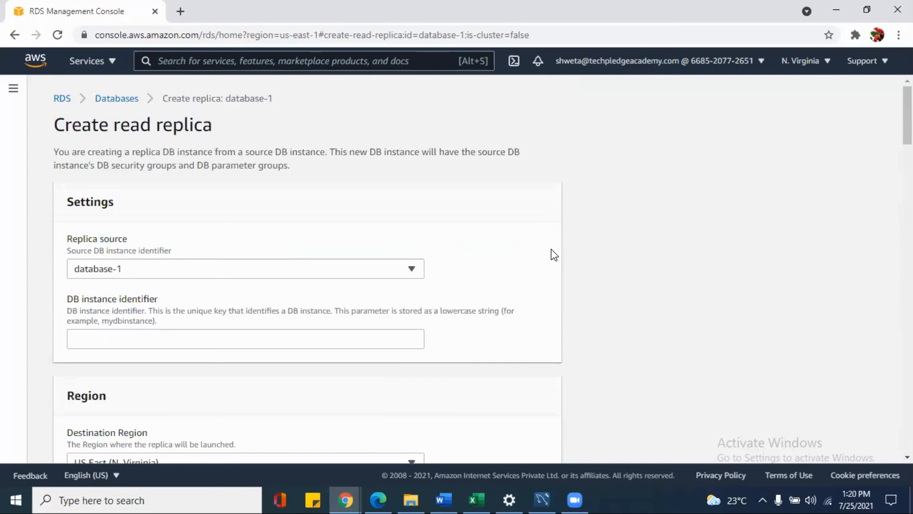